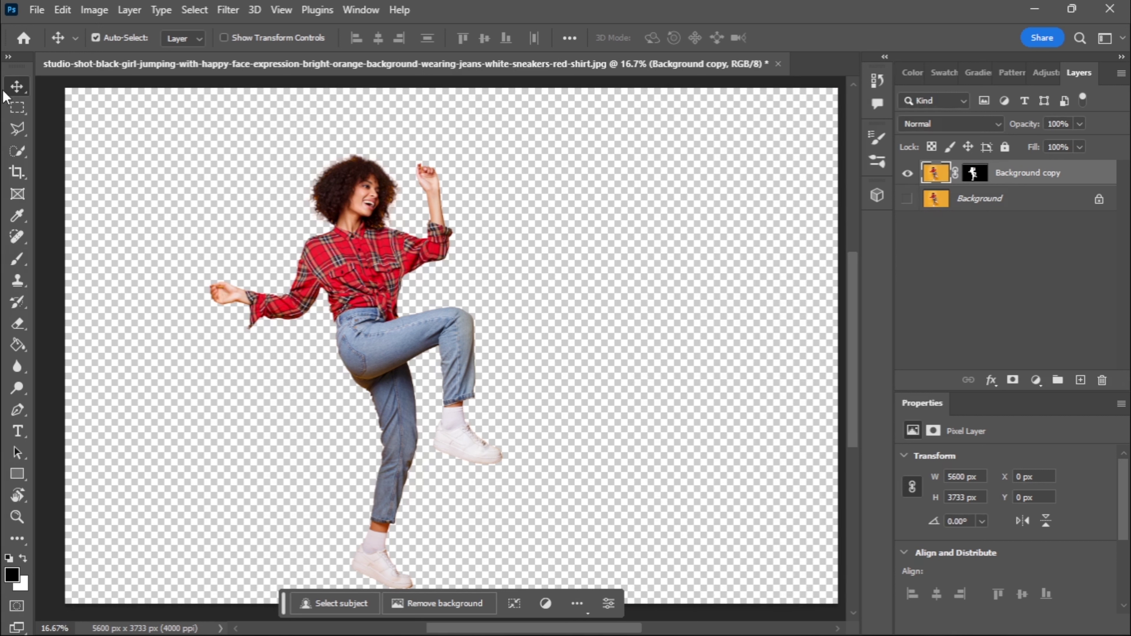
- Copy a thin vertical strip of the standing leg's jeans, about 25 by 378 px, onto a new layer
click(16, 109)
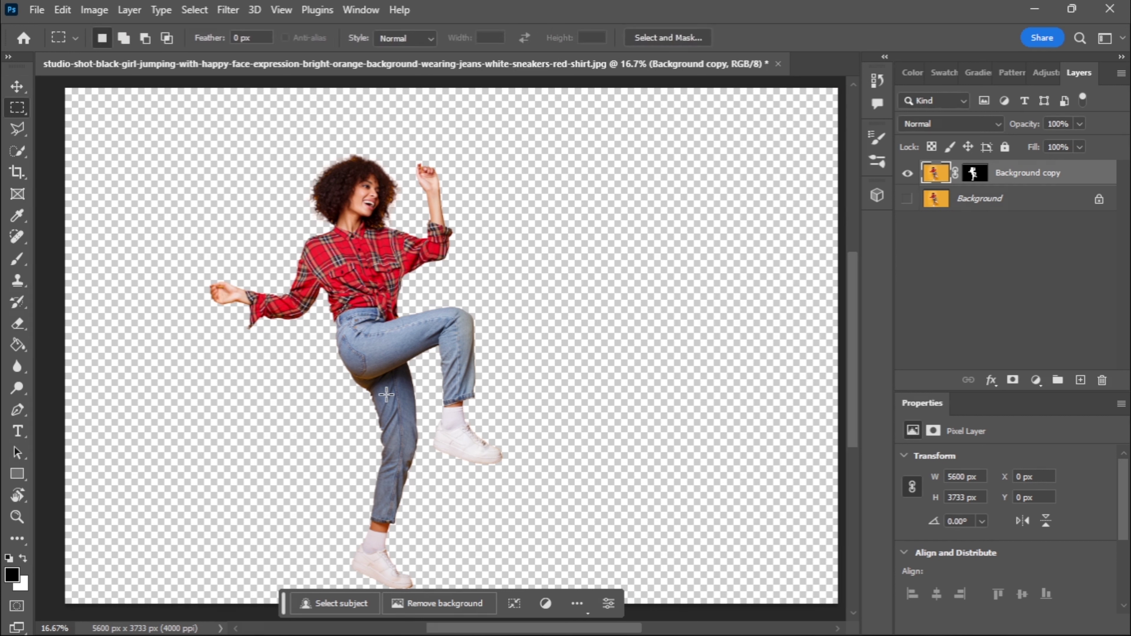
drag(386, 393, 388, 445)
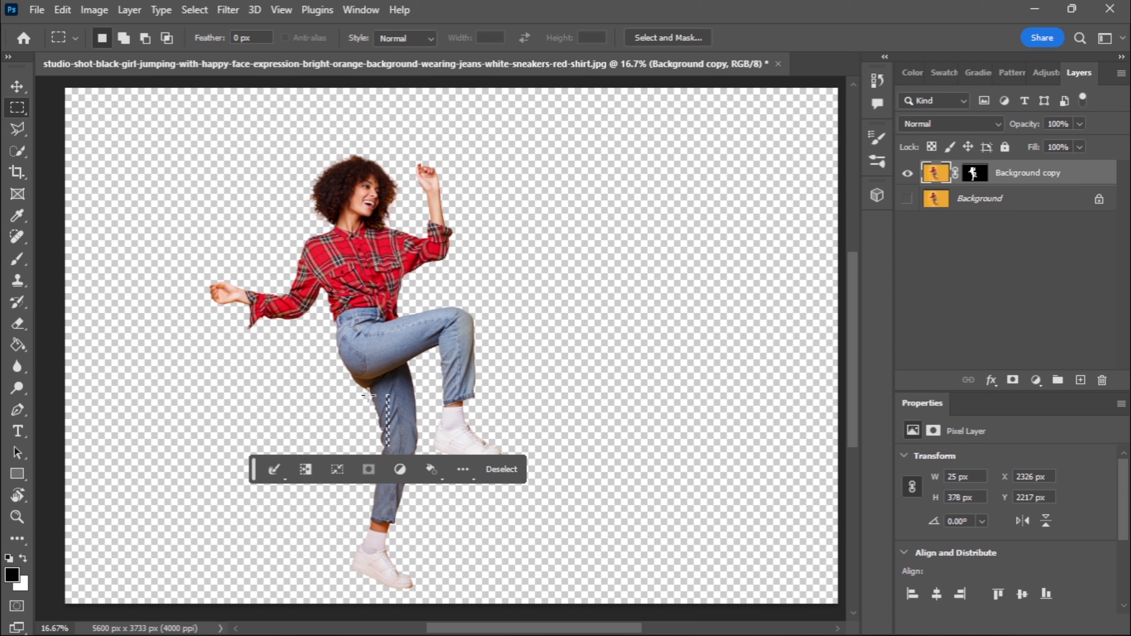
key(ctrl+j)
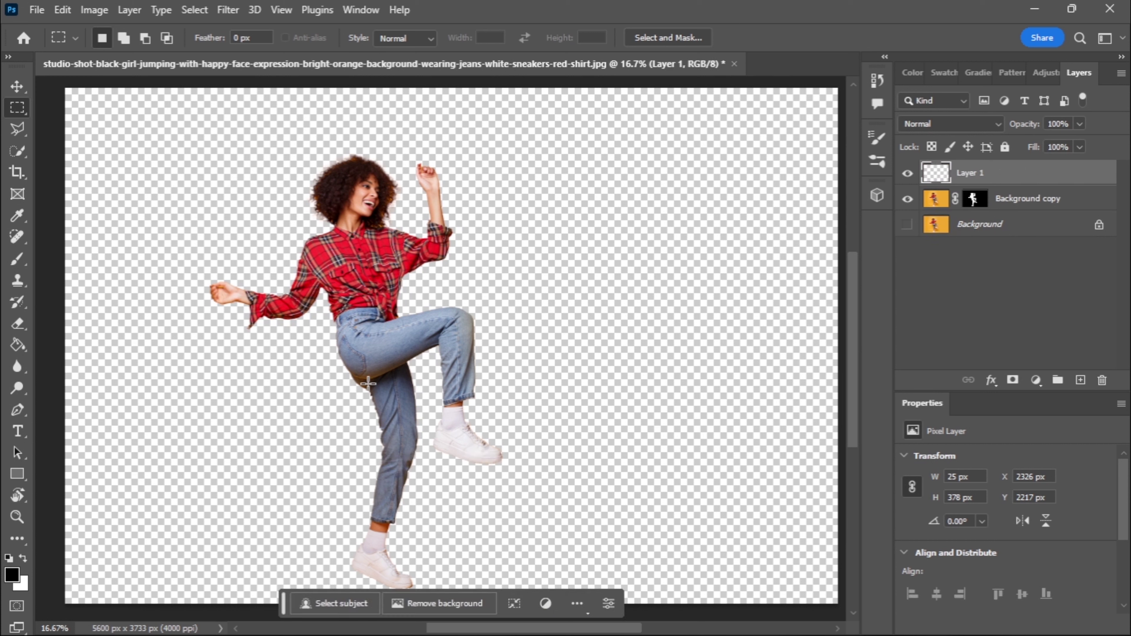
- Copy a thin vertical strip of the red shirt, about 19 by 444 px, from Background copy onto a new layer
click(935, 200)
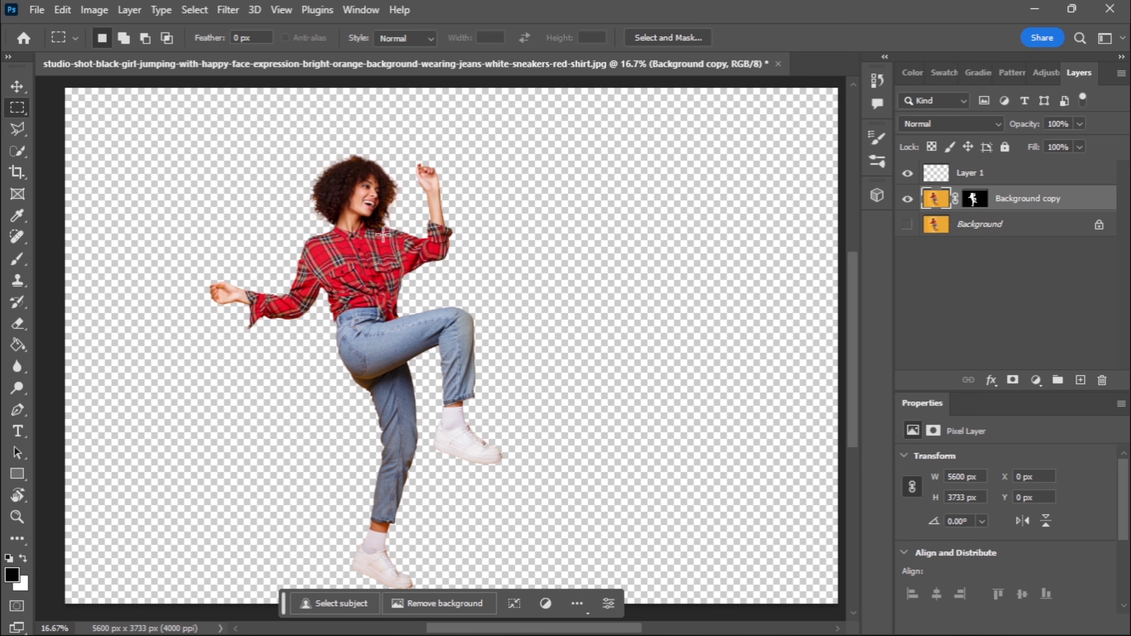
drag(383, 235, 385, 297)
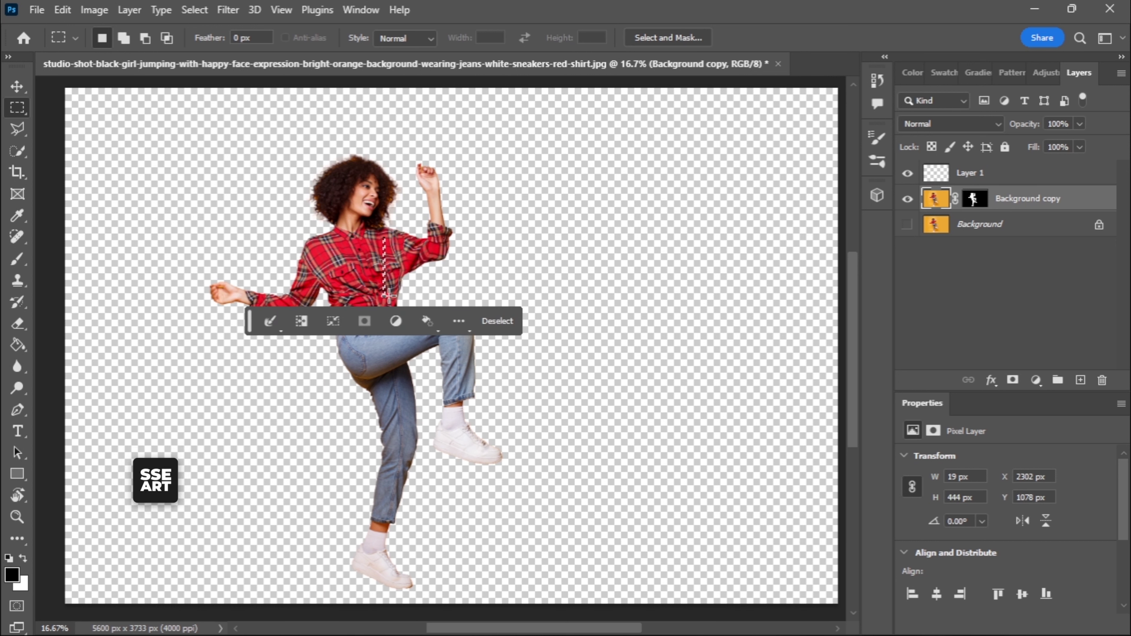
key(ctrl+j)
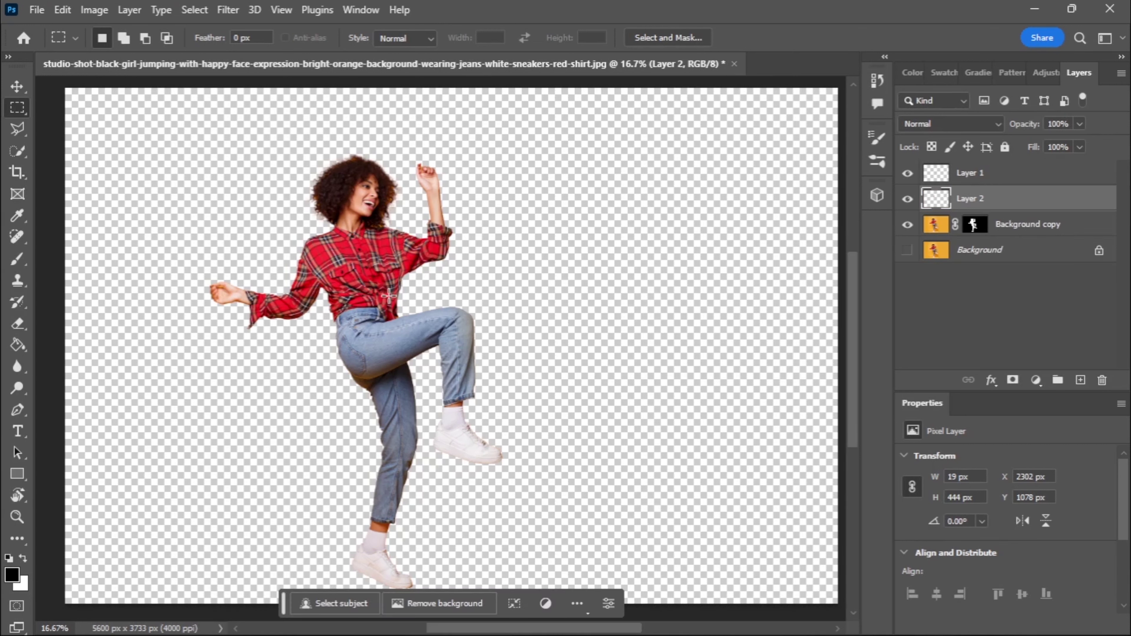
- Hide the Background copy layer so only the two copied strips show
click(907, 224)
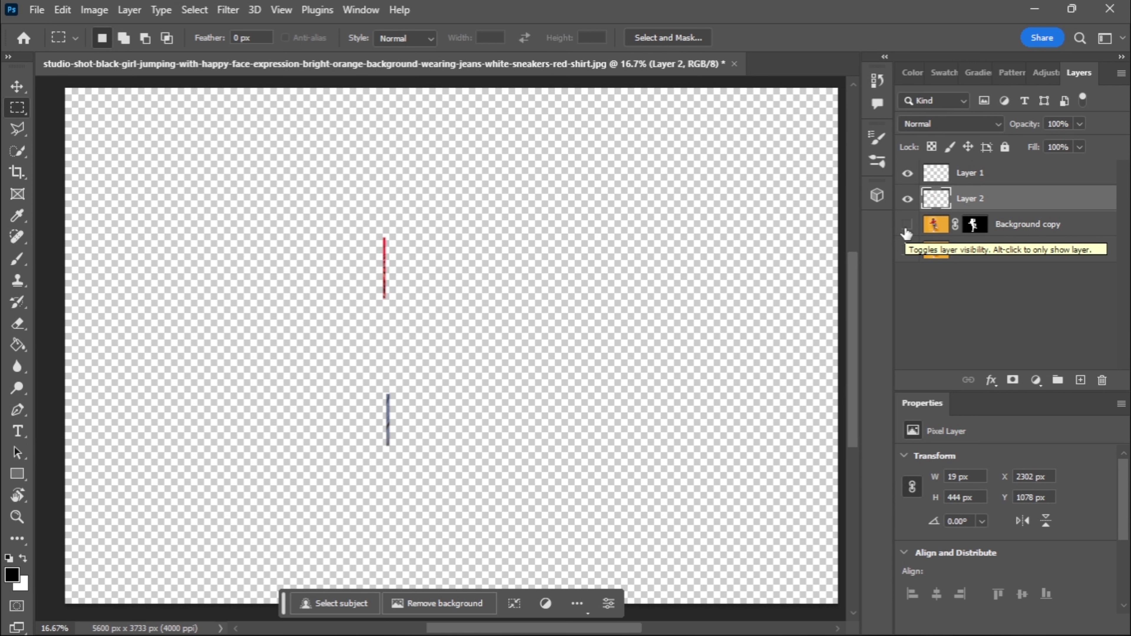
click(906, 228)
click(906, 228)
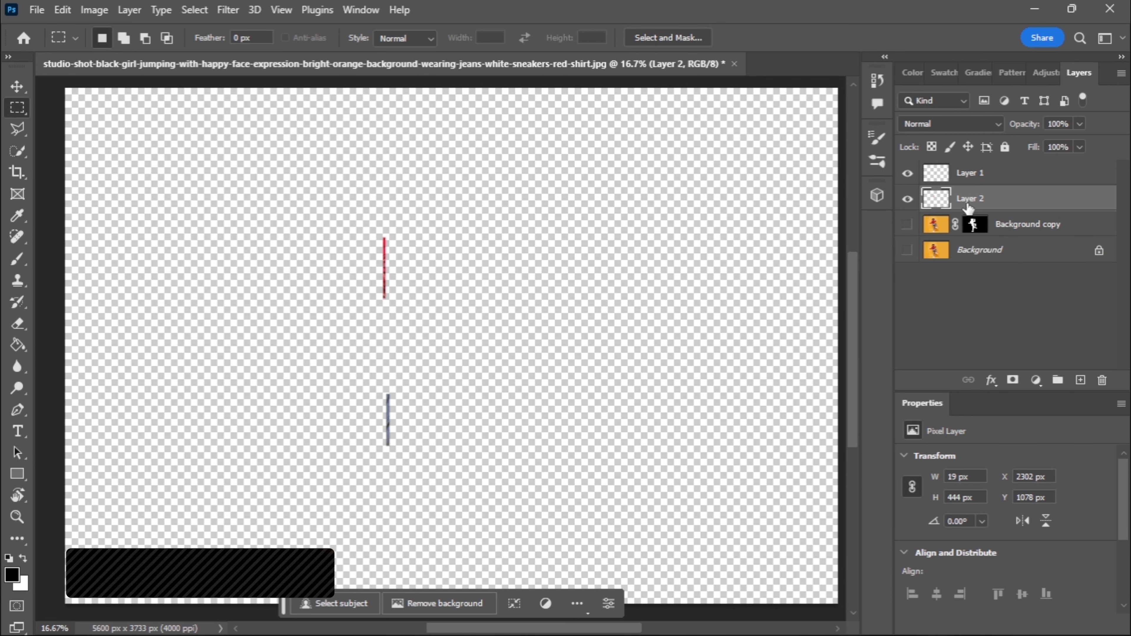
- Stretch the blue jeans strip on Layer 1 horizontally past both canvas edges, to about 6212 px wide
click(942, 176)
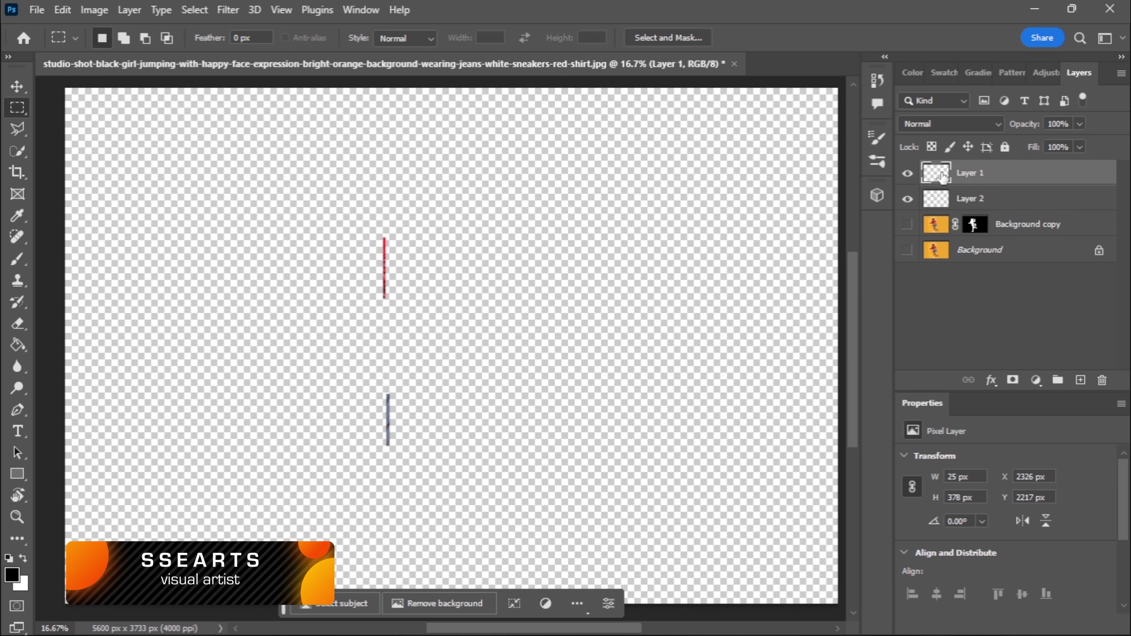
click(18, 89)
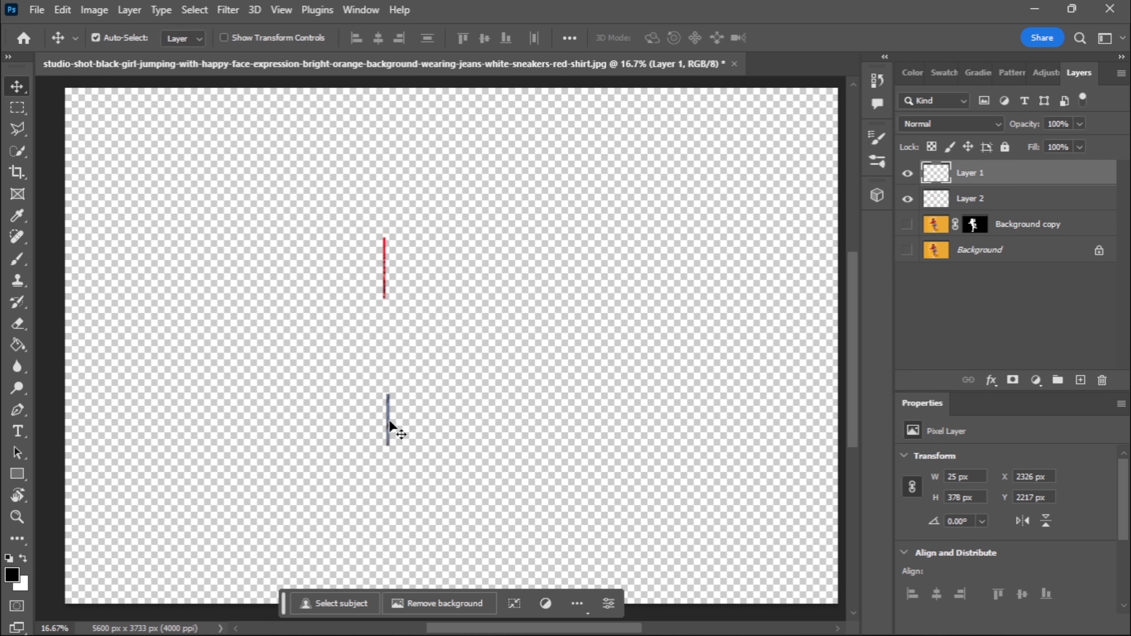
key(ctrl+t)
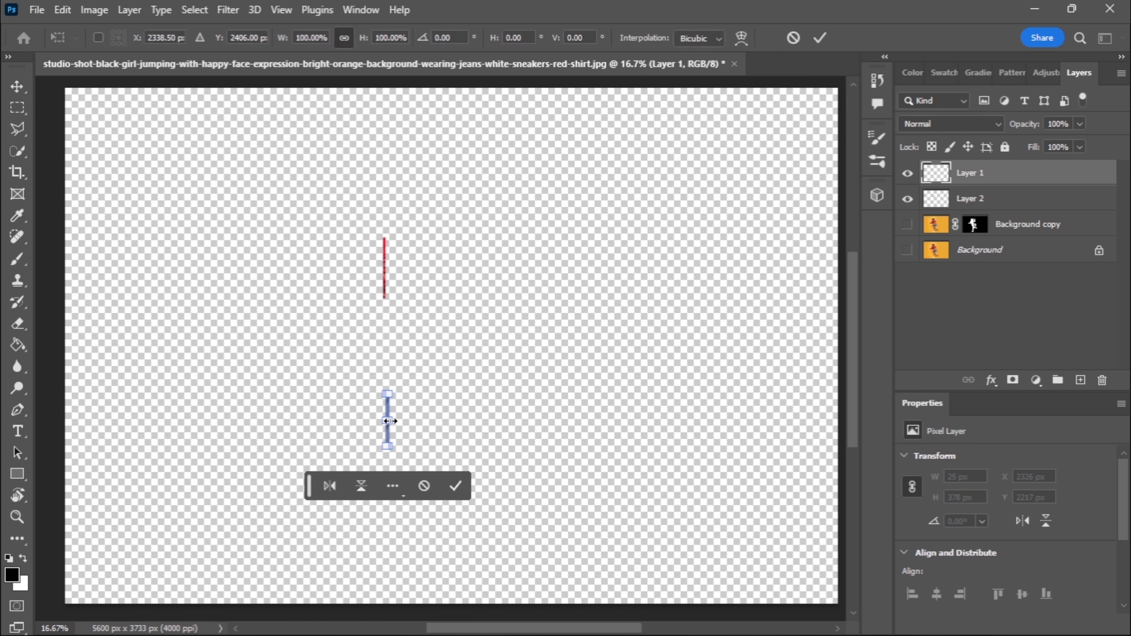
drag(389, 421, 844, 432)
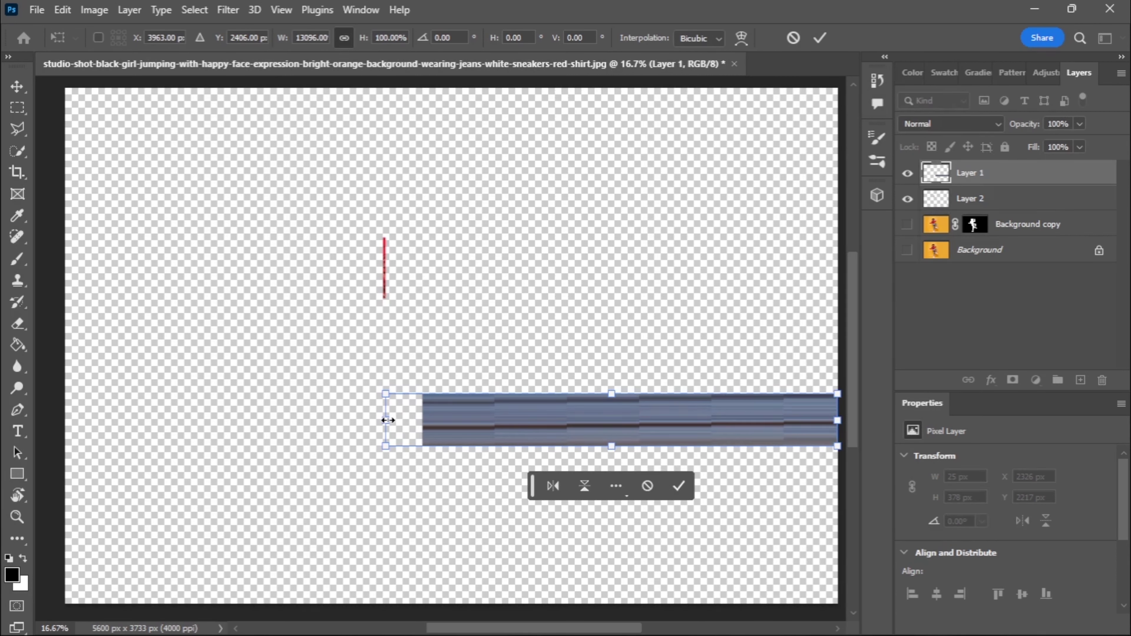
drag(387, 420, 530, 419)
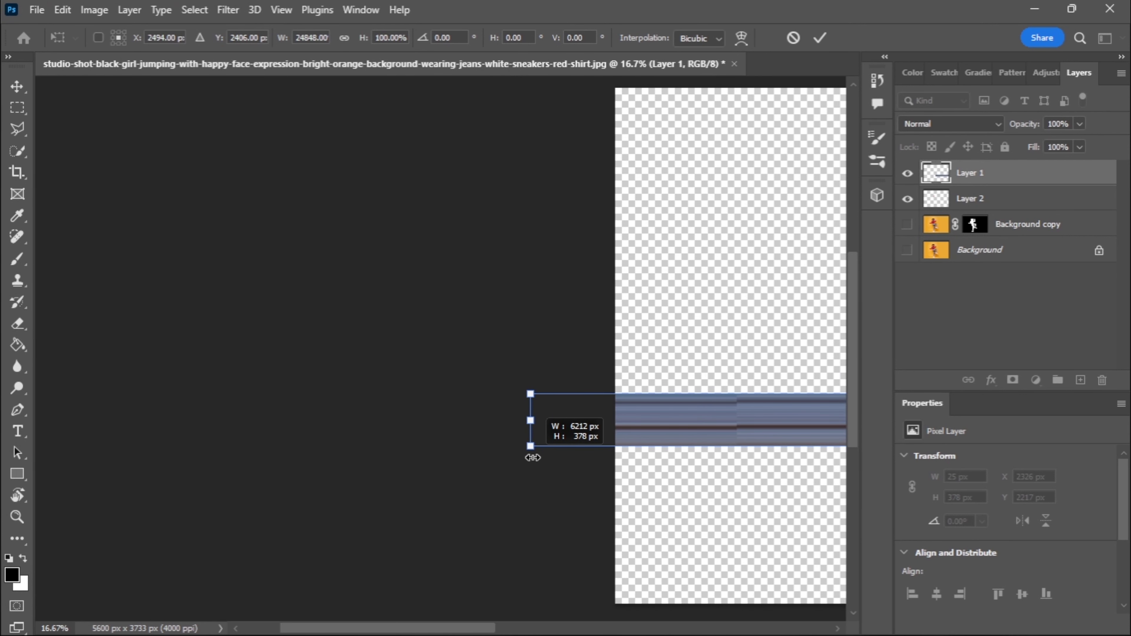
drag(679, 320, 190, 354)
key(Return)
- Stretch the red shirt strip on Layer 2 horizontally past both canvas edges, to about 6501 px wide
click(993, 198)
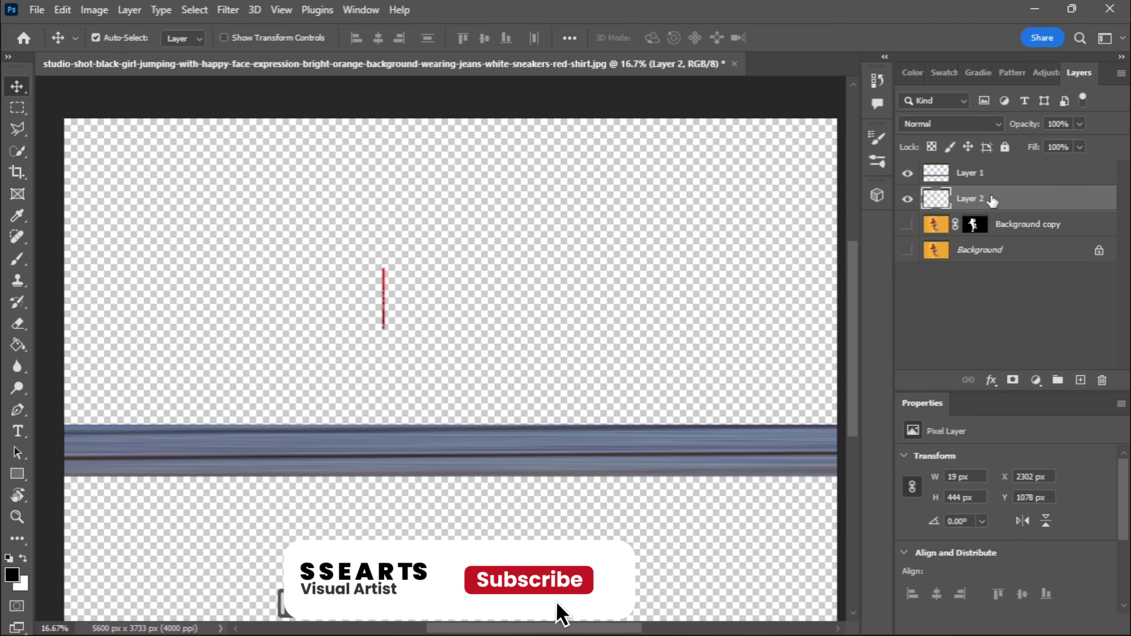
key(ctrl+t)
drag(383, 298, 801, 298)
drag(319, 297, 155, 319)
click(658, 370)
- Move the blue band up so it touches the red band's lower edge, and show the Background copy layer again
drag(719, 361, 611, 374)
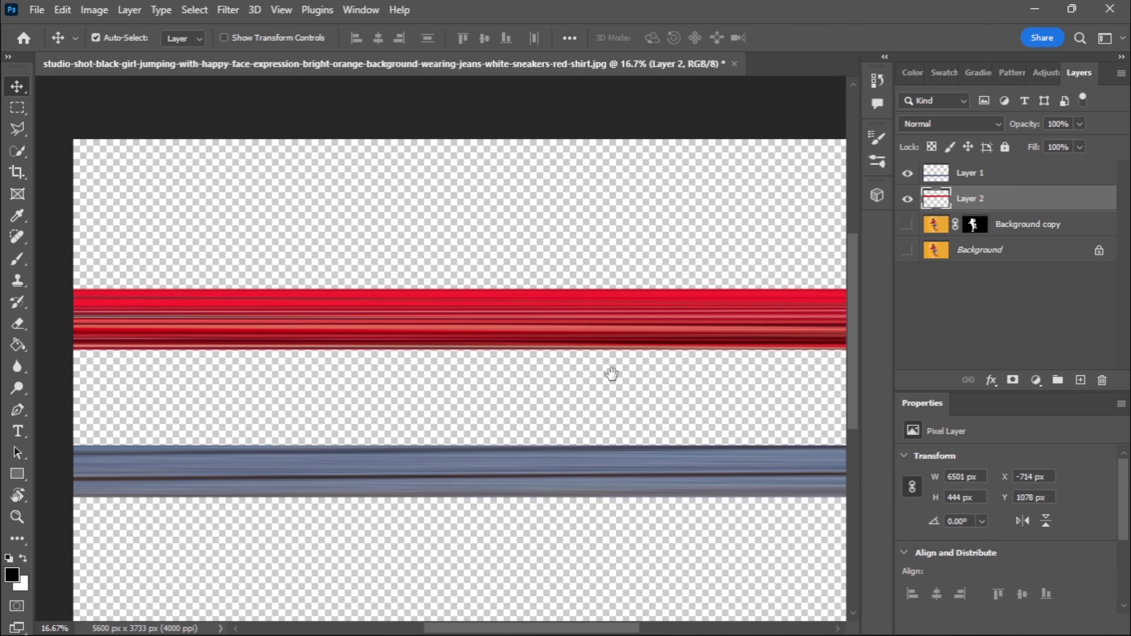
drag(534, 471, 536, 378)
click(171, 251)
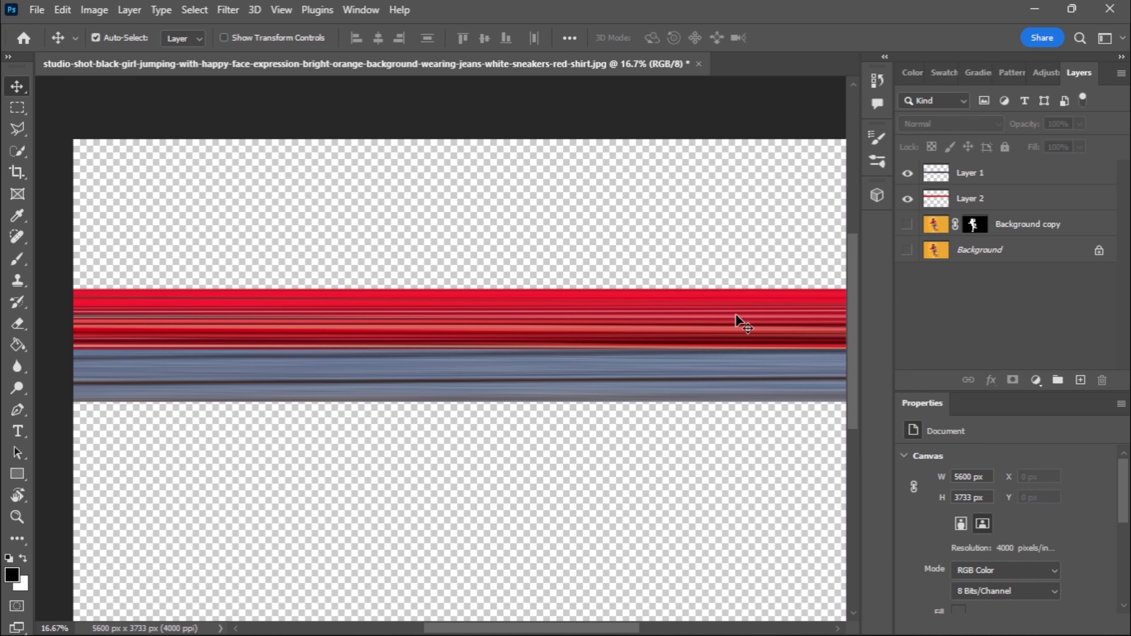
click(906, 224)
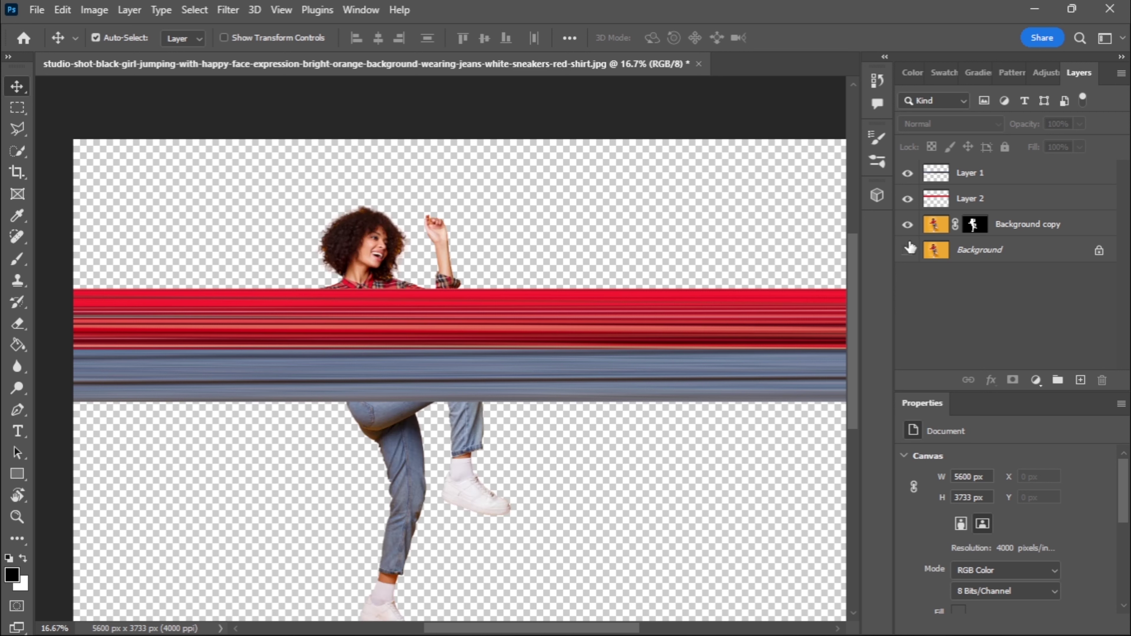
- Merge the red and blue band layers into one and place the merged layer below Background copy
drag(935, 201, 938, 181)
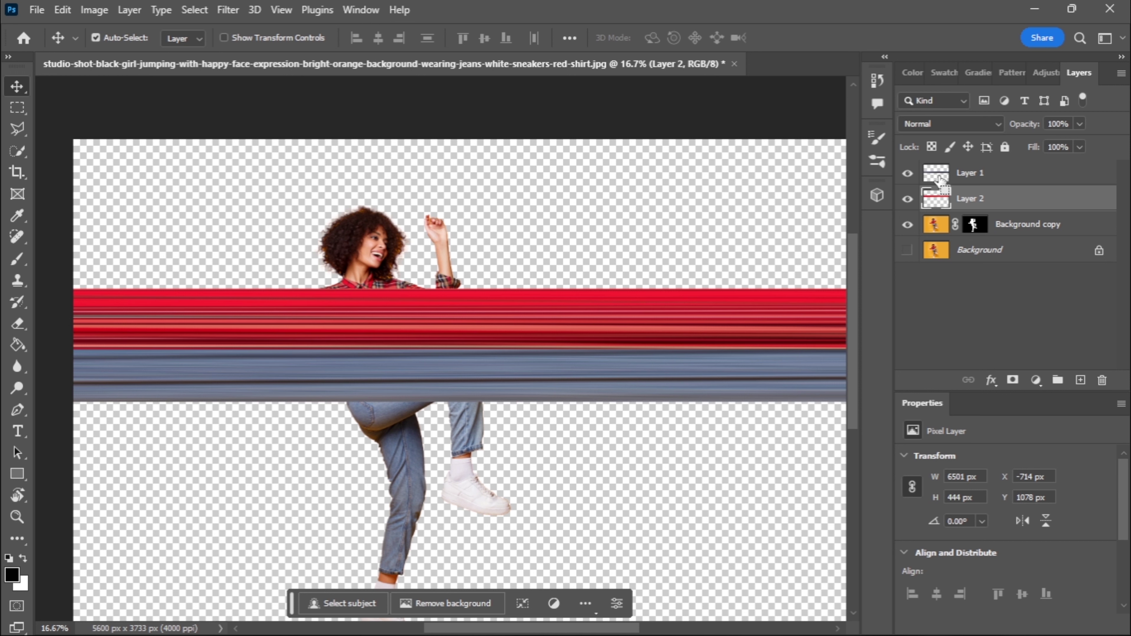
ctrl+click(938, 178)
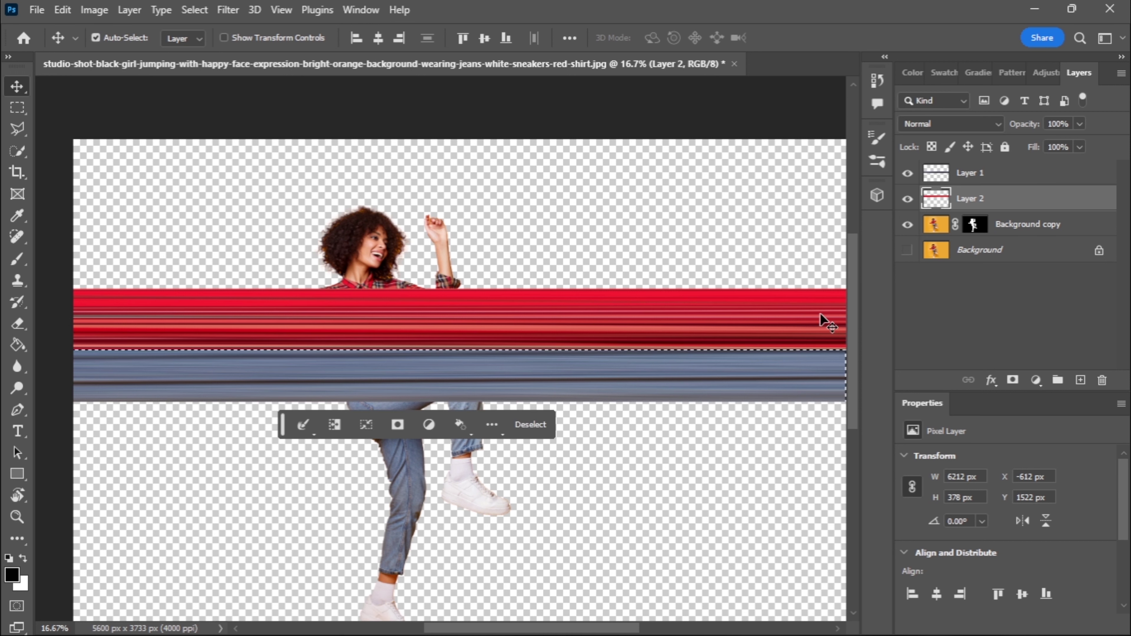
click(533, 424)
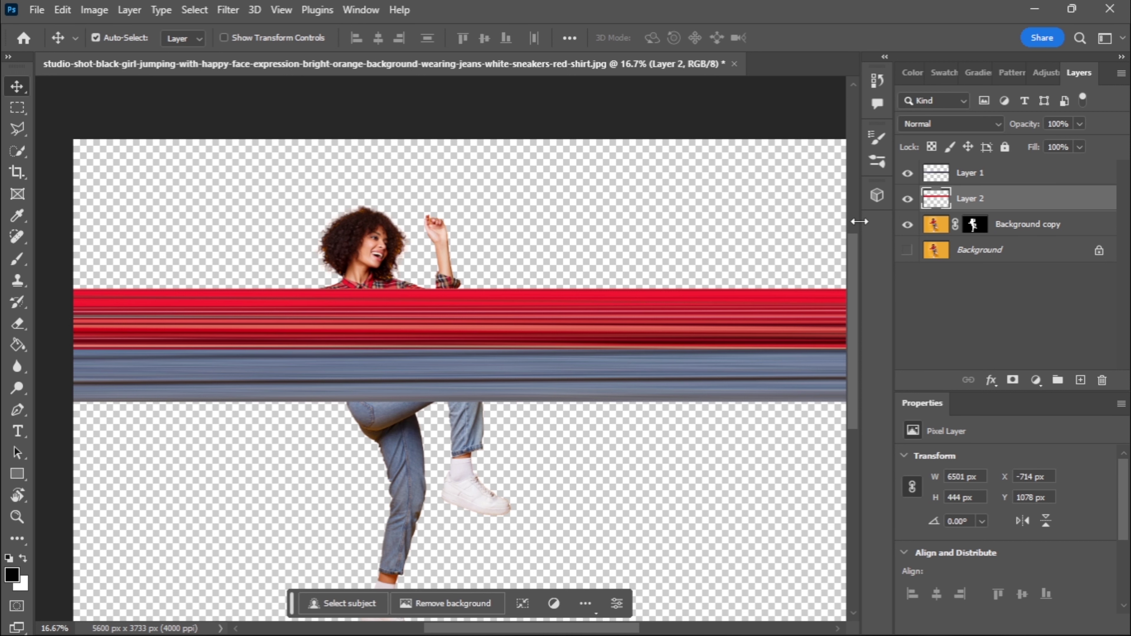
shift+click(1004, 177)
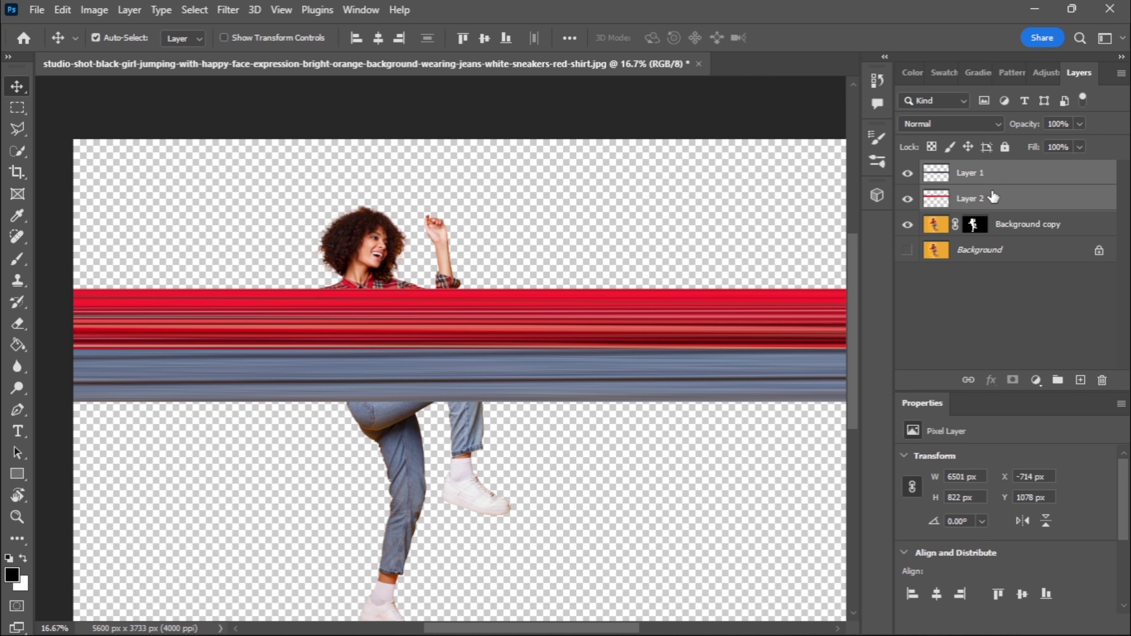
right_click(994, 198)
click(882, 519)
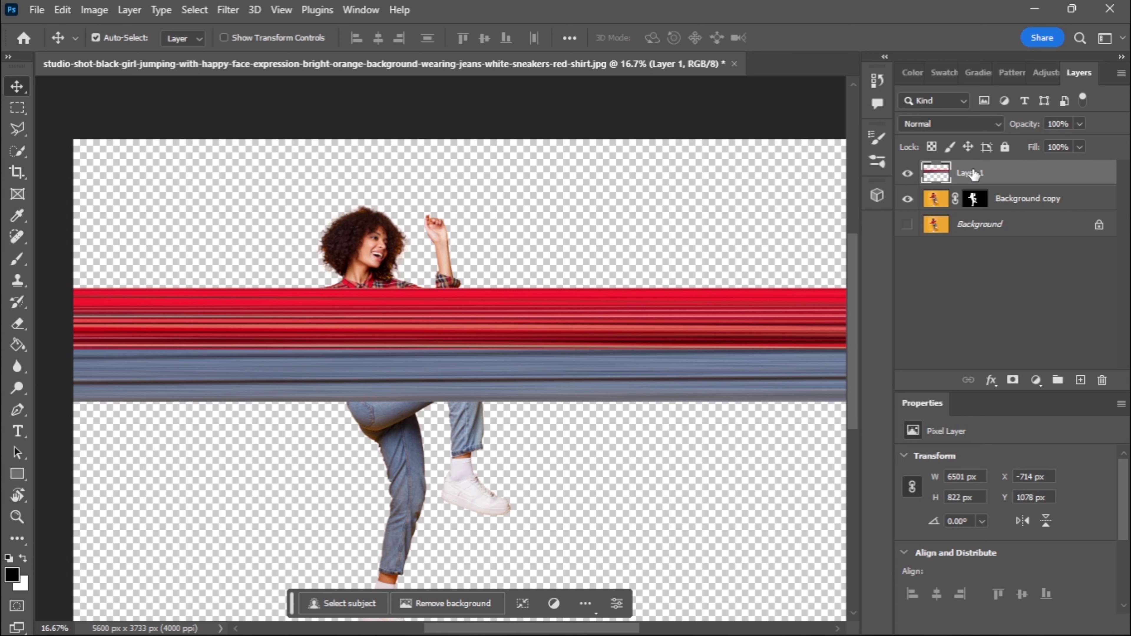
drag(974, 174, 969, 211)
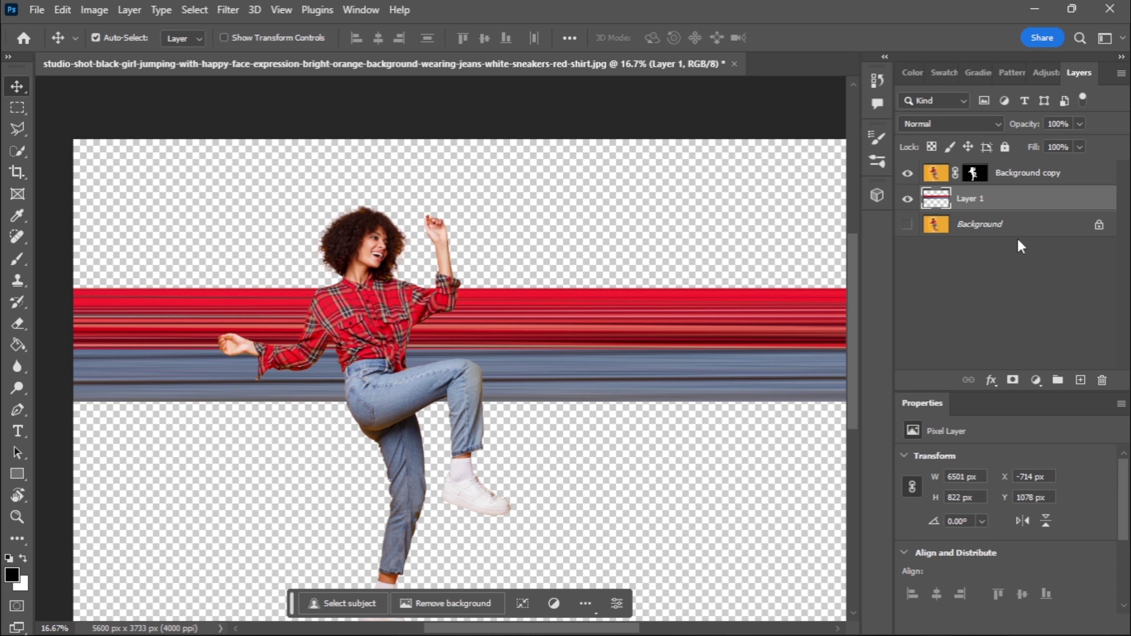
- Apply the Polar Coordinates distortion to the merged band layer with the Rectangular to Polar option
click(227, 11)
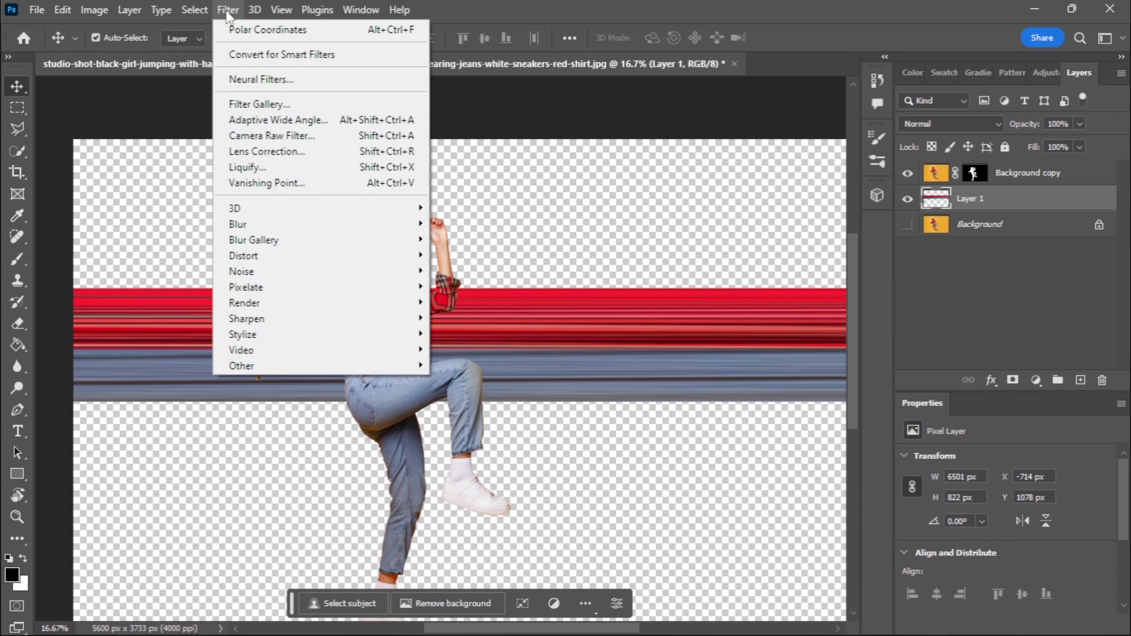
mouse_move(315, 260)
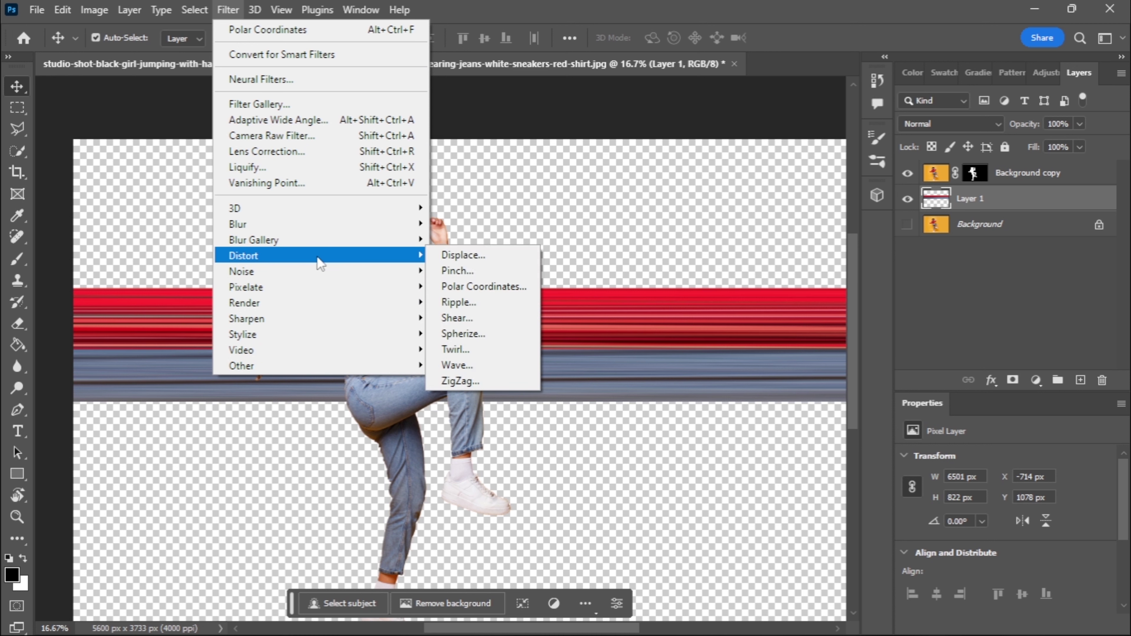
click(469, 287)
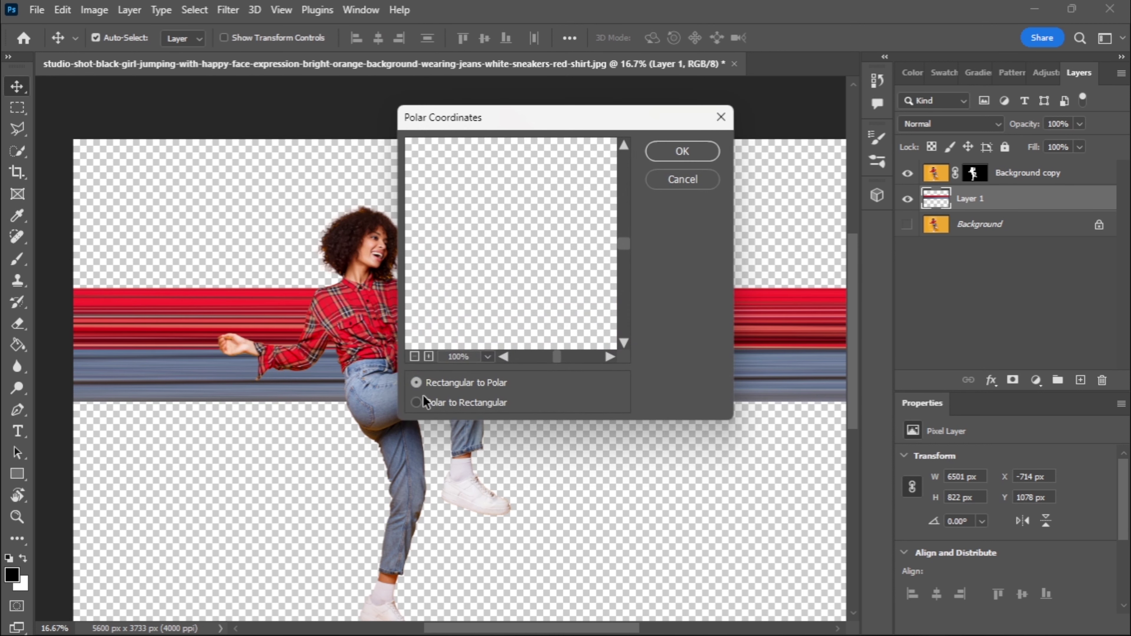
click(414, 357)
click(414, 357)
click(414, 357)
click(414, 356)
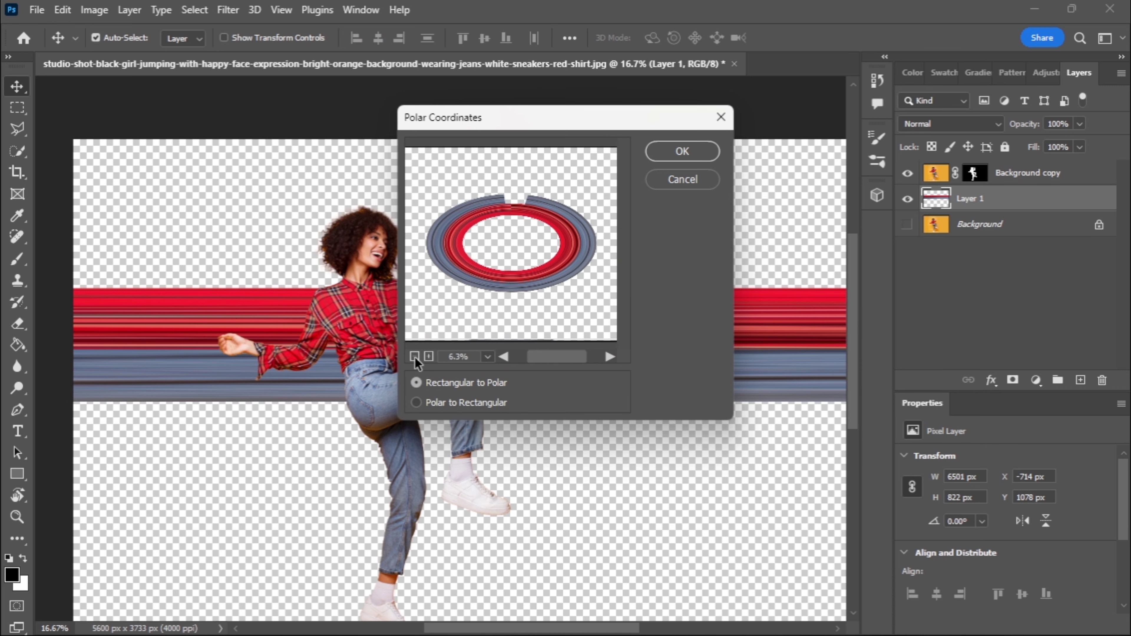
click(678, 153)
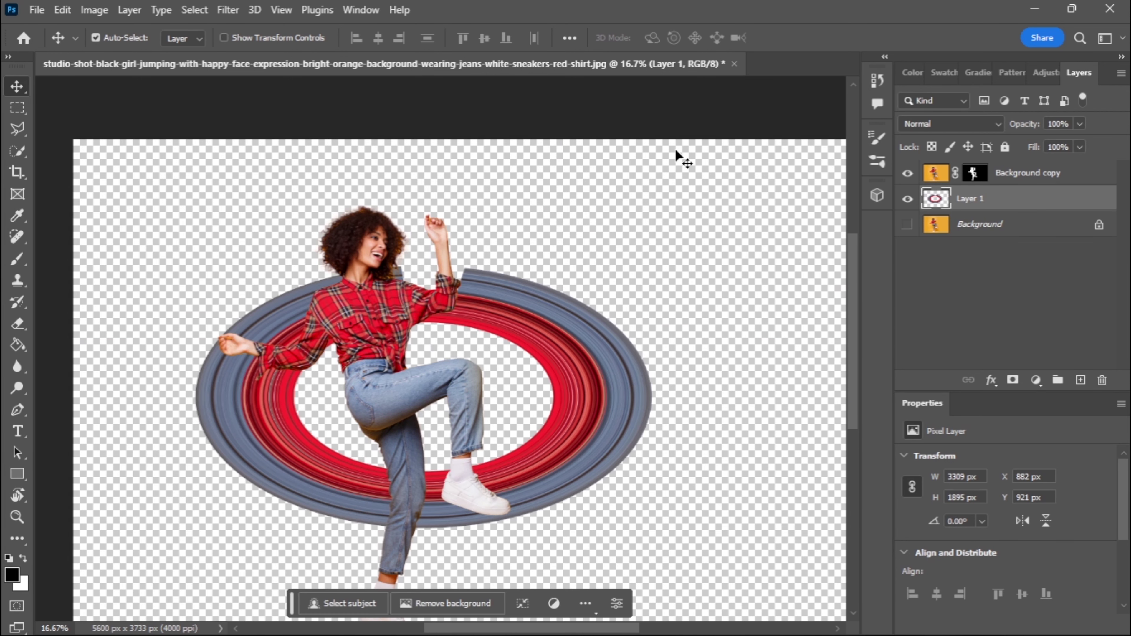
- Reposition the striped ring around the woman's torso and reshape it to about 2553 by 2165 px
drag(612, 391, 594, 377)
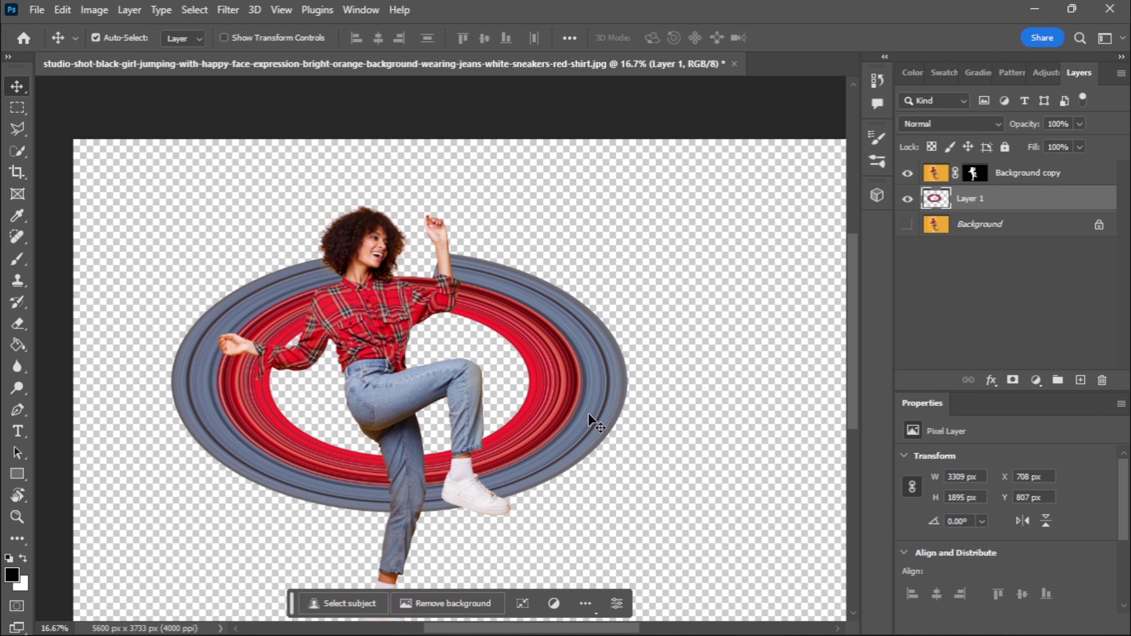
key(ctrl+t)
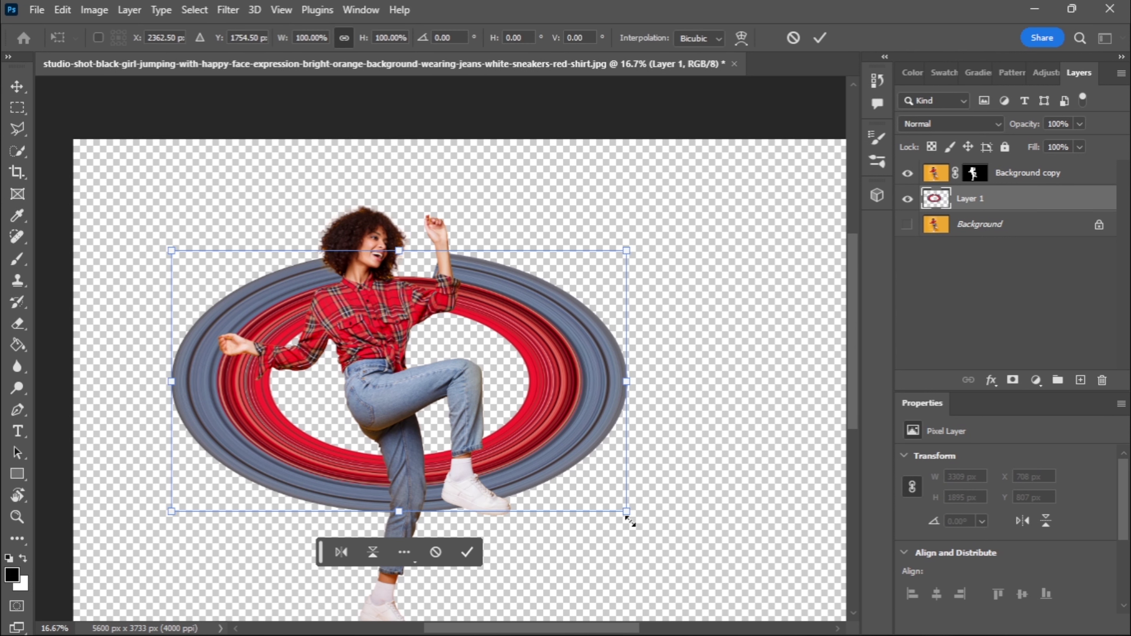
drag(625, 511, 549, 548)
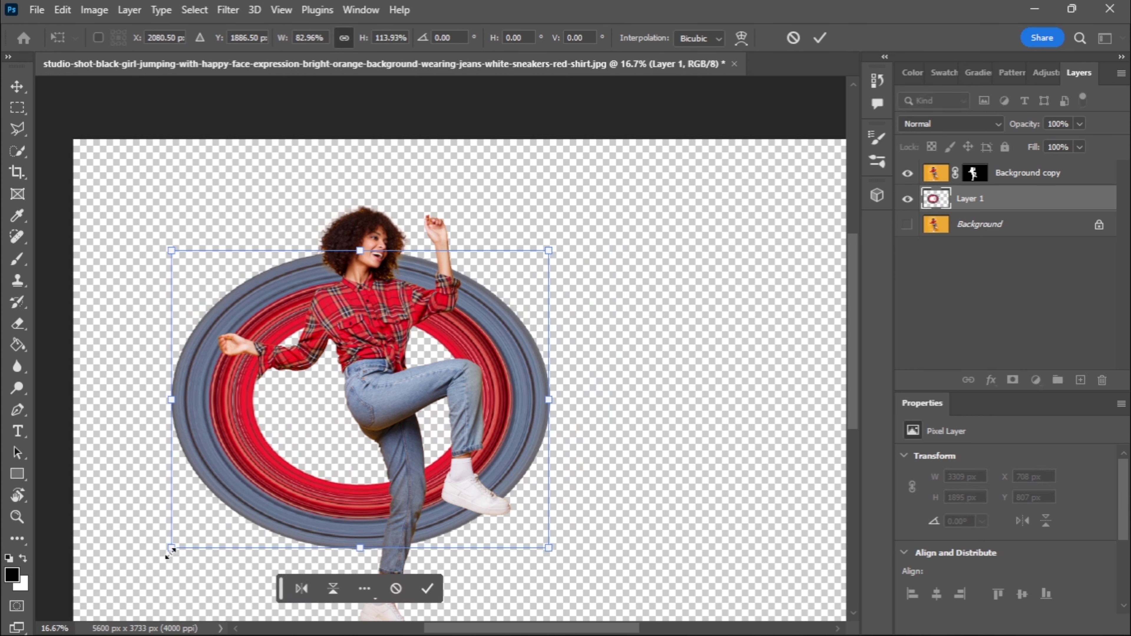
drag(171, 551, 196, 553)
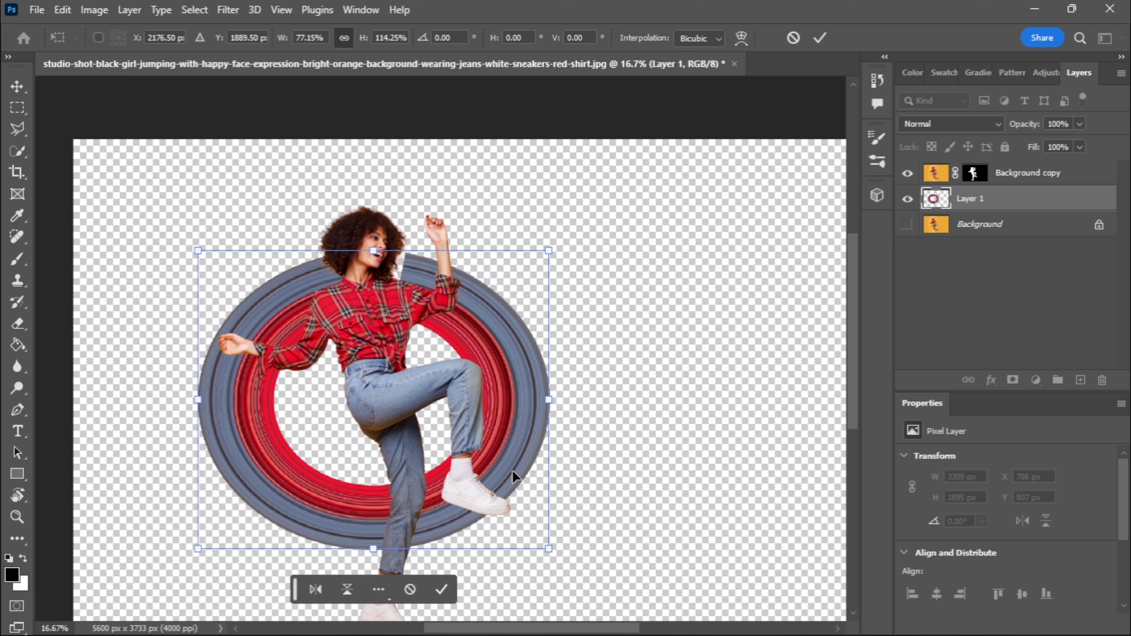
drag(526, 391, 507, 376)
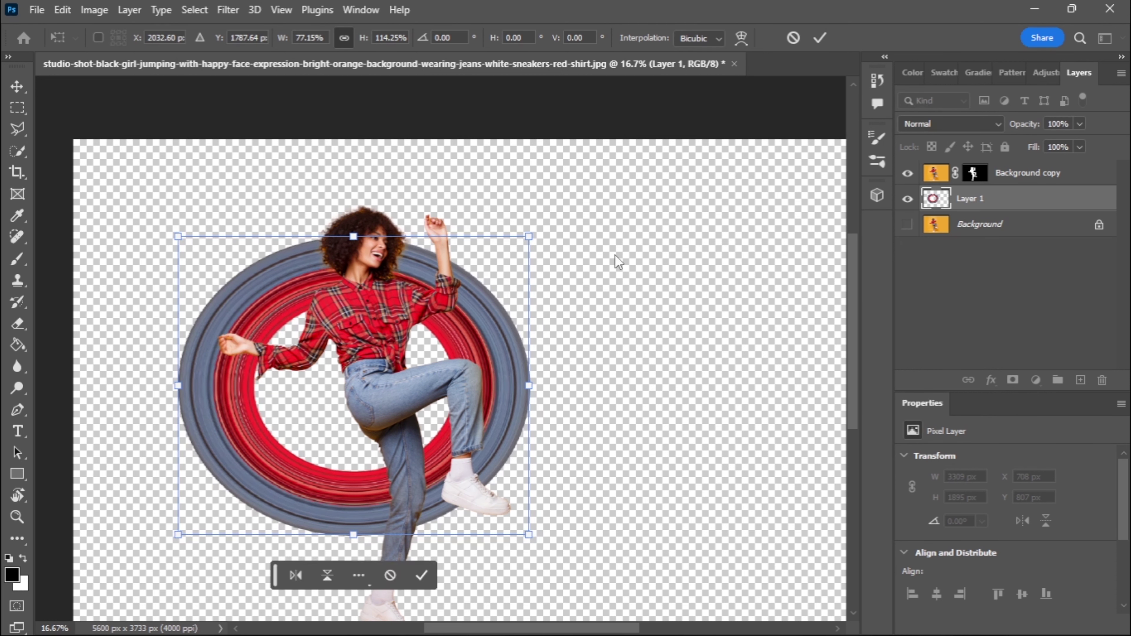
click(429, 577)
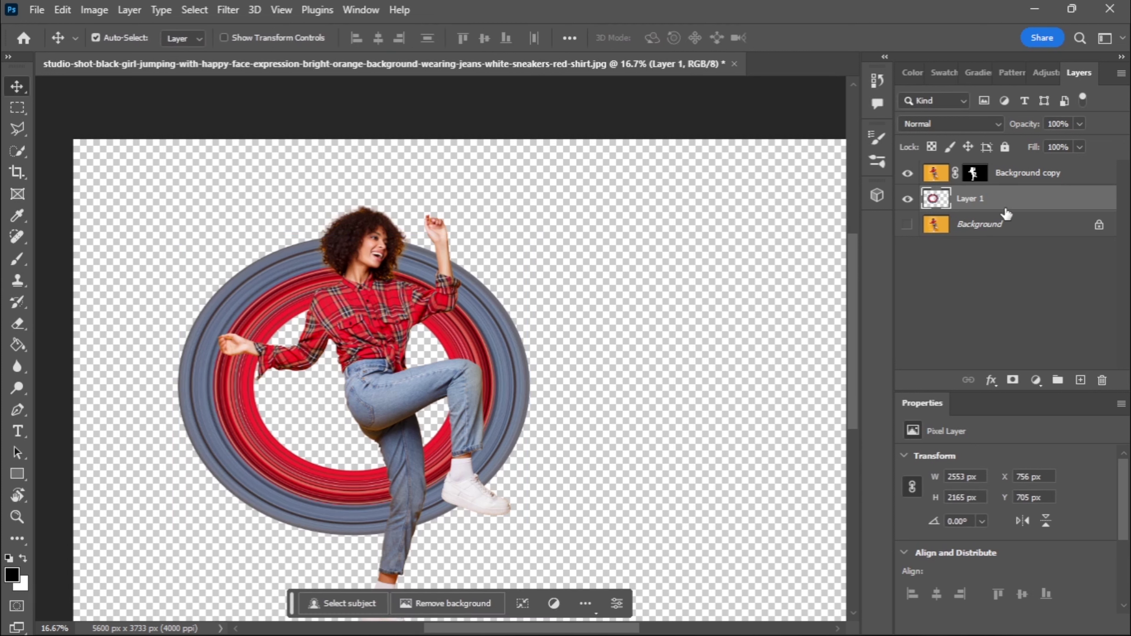
- Add a layer mask to the ring layer and set up a round 180 px brush with 100% hardness and 100% flow
click(1013, 380)
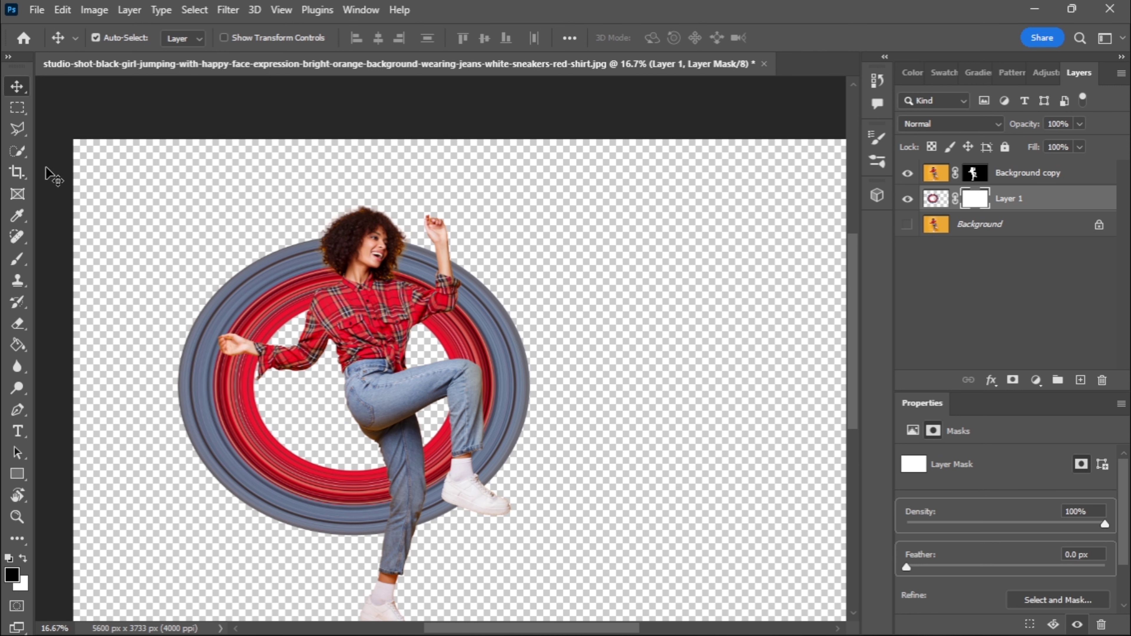
click(17, 259)
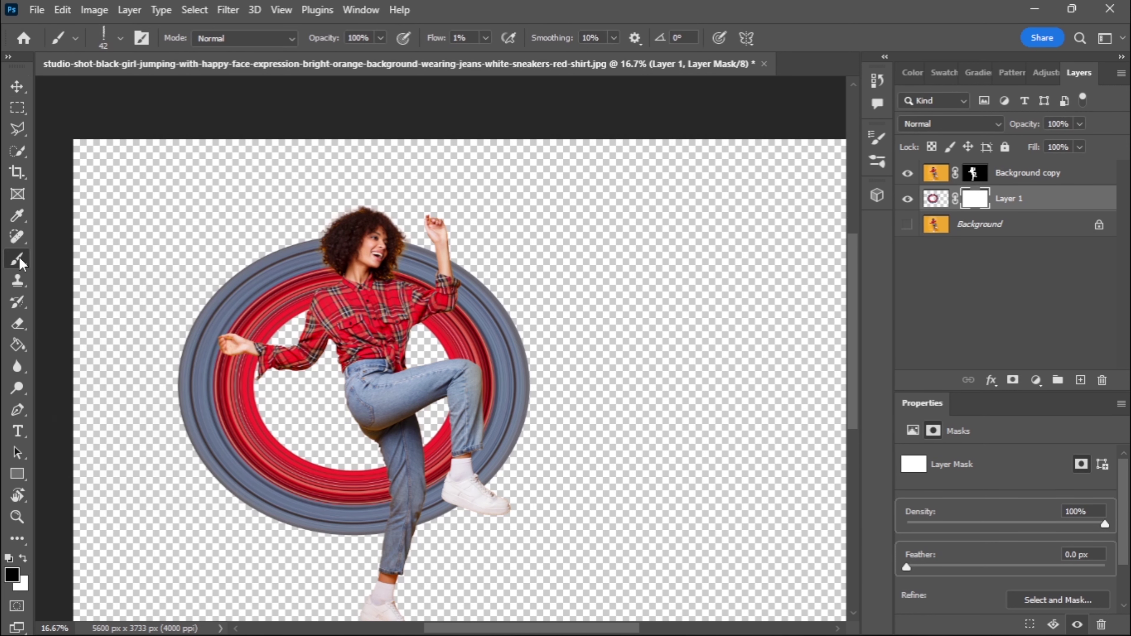
right_click(325, 300)
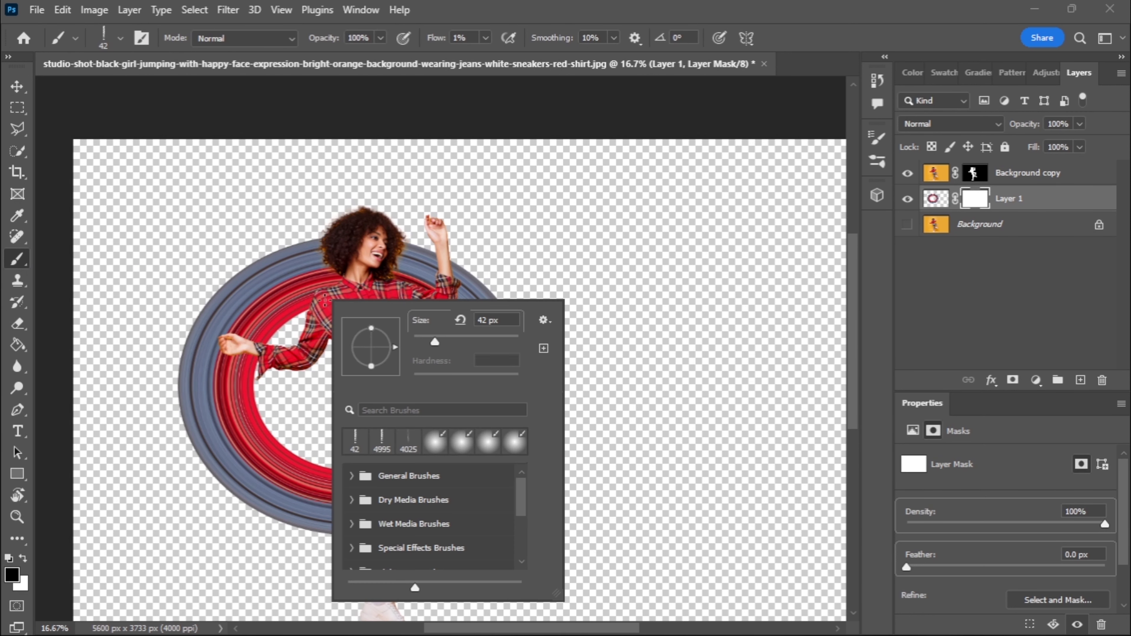
drag(450, 341, 485, 342)
click(434, 443)
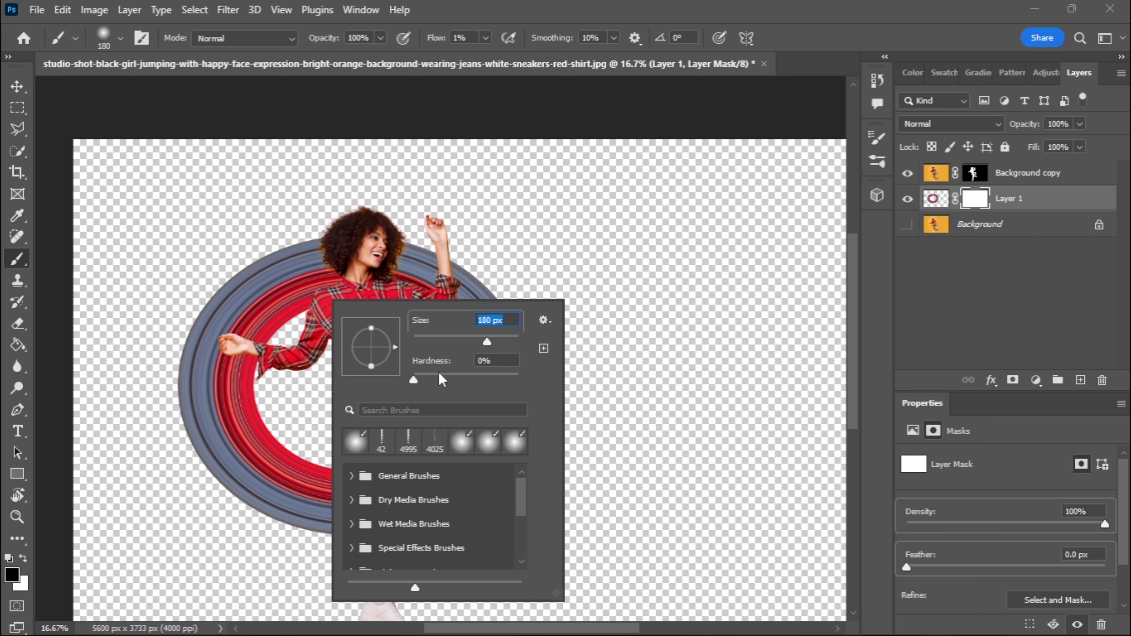
click(518, 379)
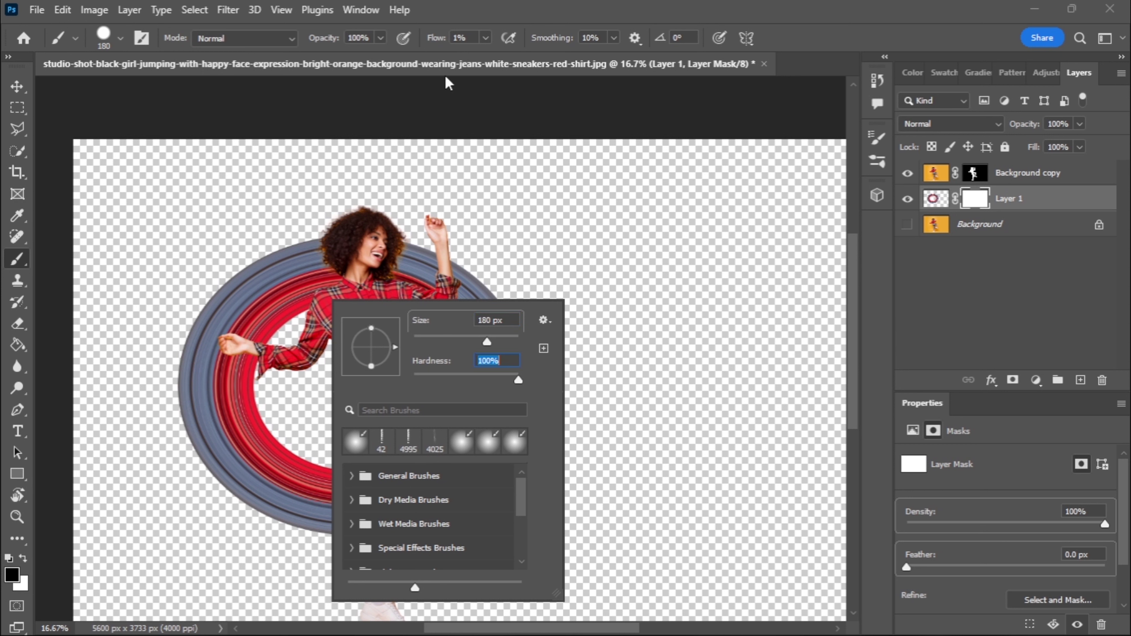
click(485, 37)
drag(504, 55, 554, 60)
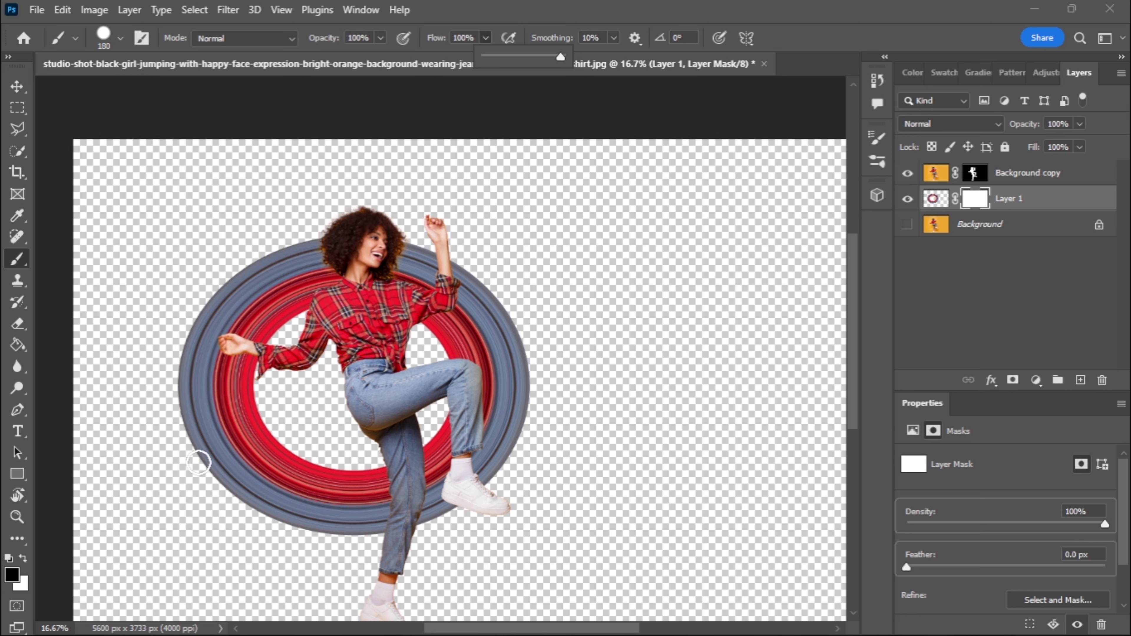
- Mask out the half of the ring behind the woman's back and outstretched arm, and show the Background layer
mouse_move(316, 237)
mouse_down()
mouse_move(308, 357)
mouse_move(324, 271)
mouse_move(332, 297)
mouse_move(340, 258)
mouse_move(337, 294)
mouse_move(286, 385)
mouse_move(231, 436)
mouse_move(295, 235)
mouse_move(192, 334)
mouse_move(167, 429)
mouse_move(181, 442)
mouse_move(245, 414)
mouse_move(225, 456)
mouse_move(283, 379)
mouse_move(305, 534)
mouse_move(325, 448)
mouse_move(340, 550)
mouse_move(351, 500)
mouse_move(370, 509)
mouse_move(386, 487)
mouse_up()
key(v)
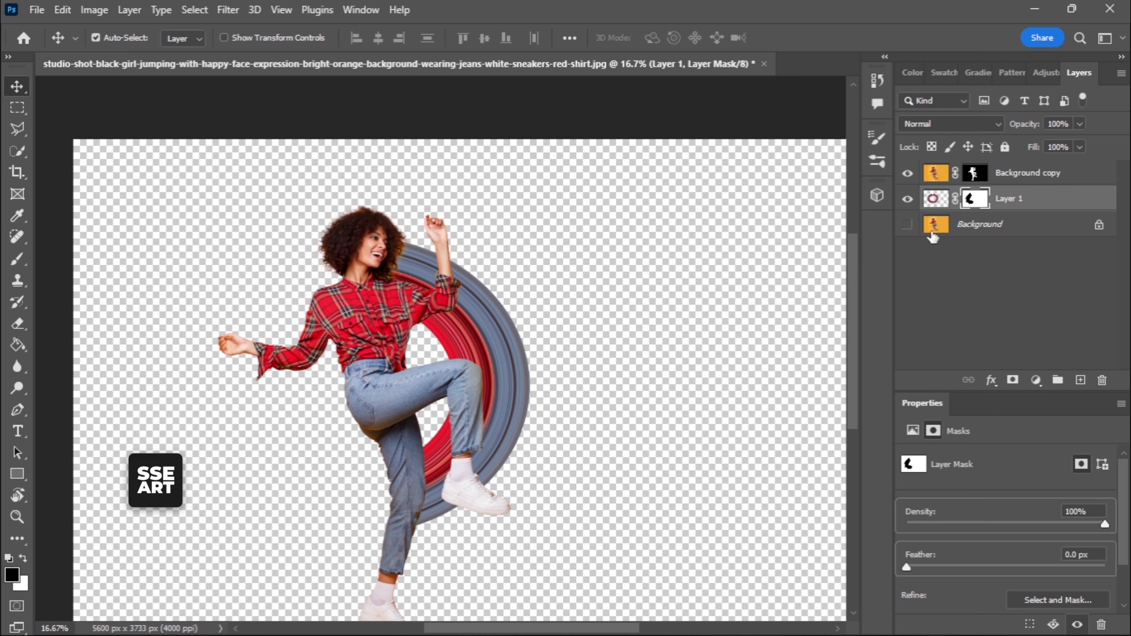
click(907, 224)
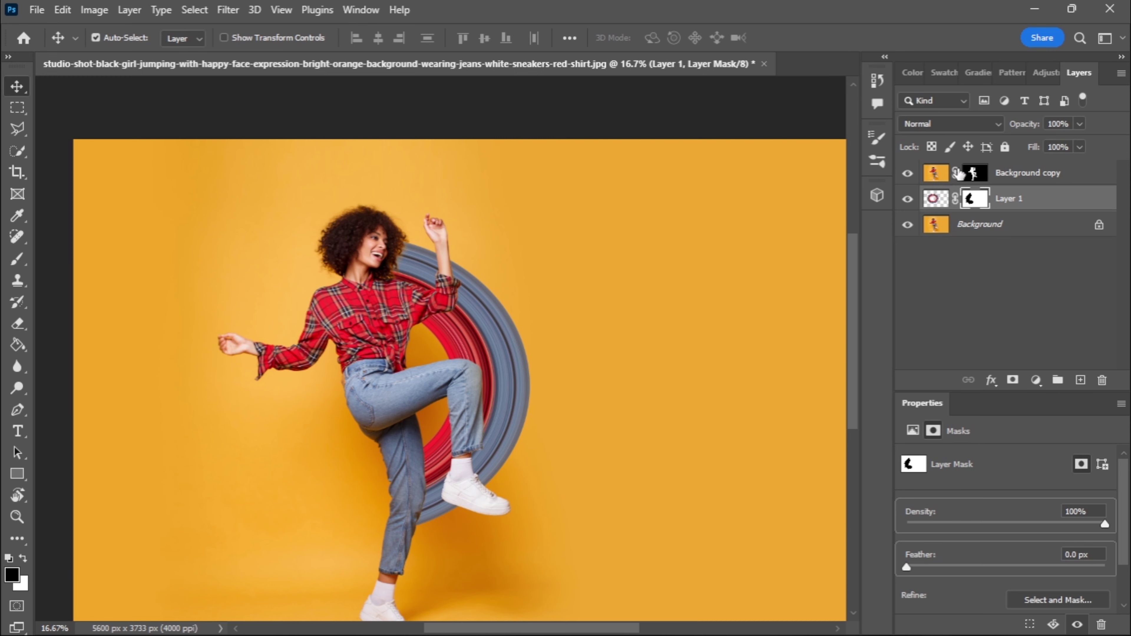
- Give Background copy a Multiply drop shadow with 68% opacity, 0 px distance, 4% spread and 18 px size
click(939, 175)
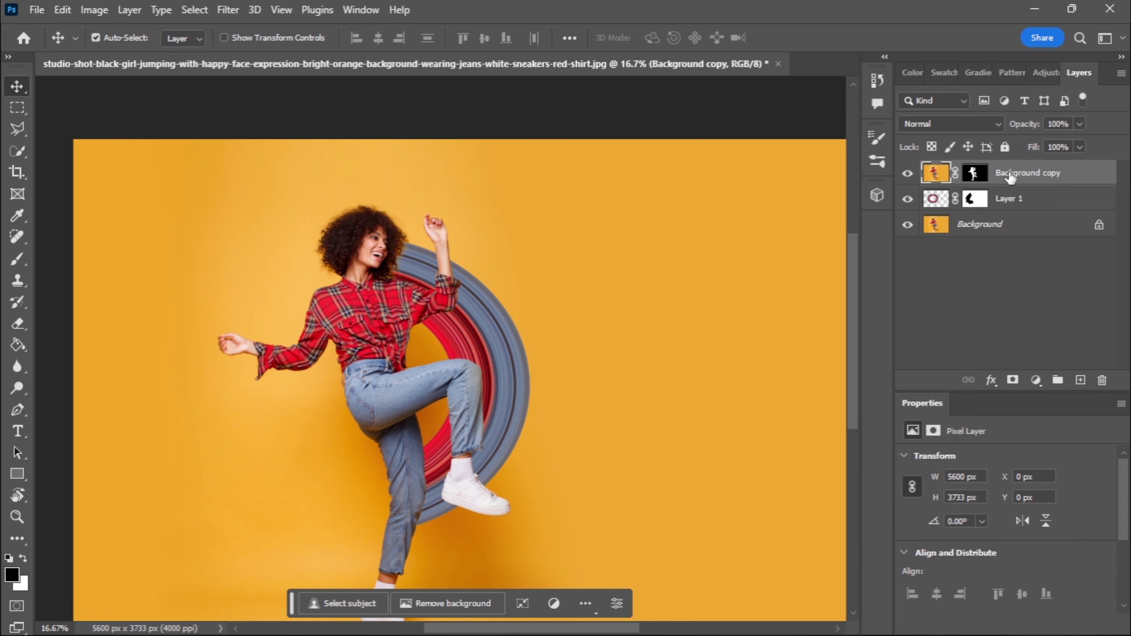
click(990, 380)
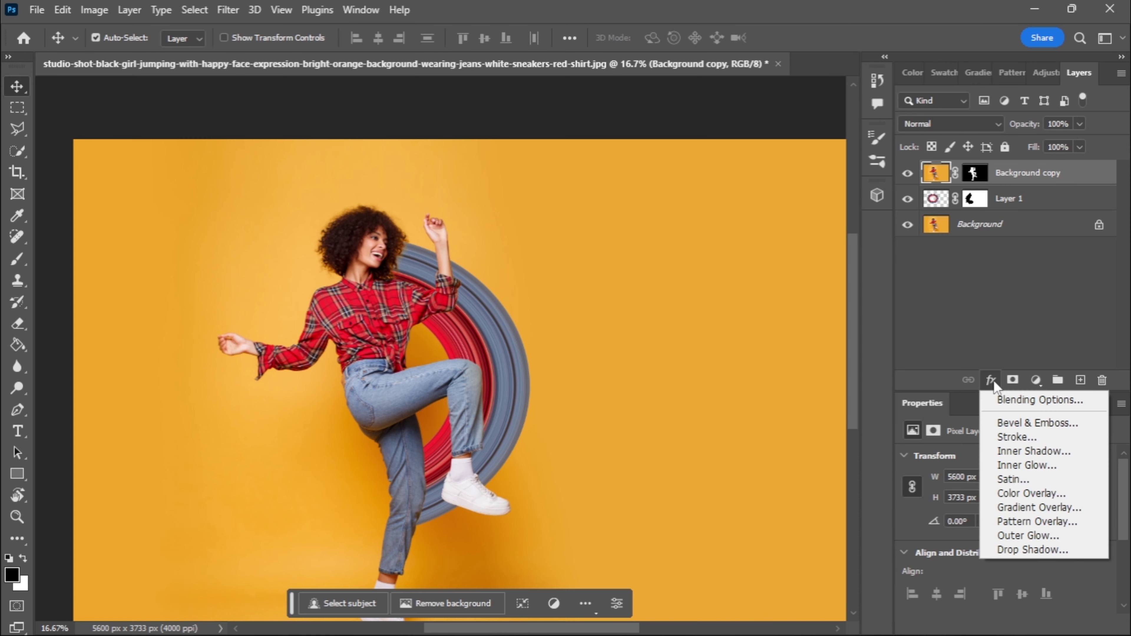
click(1031, 551)
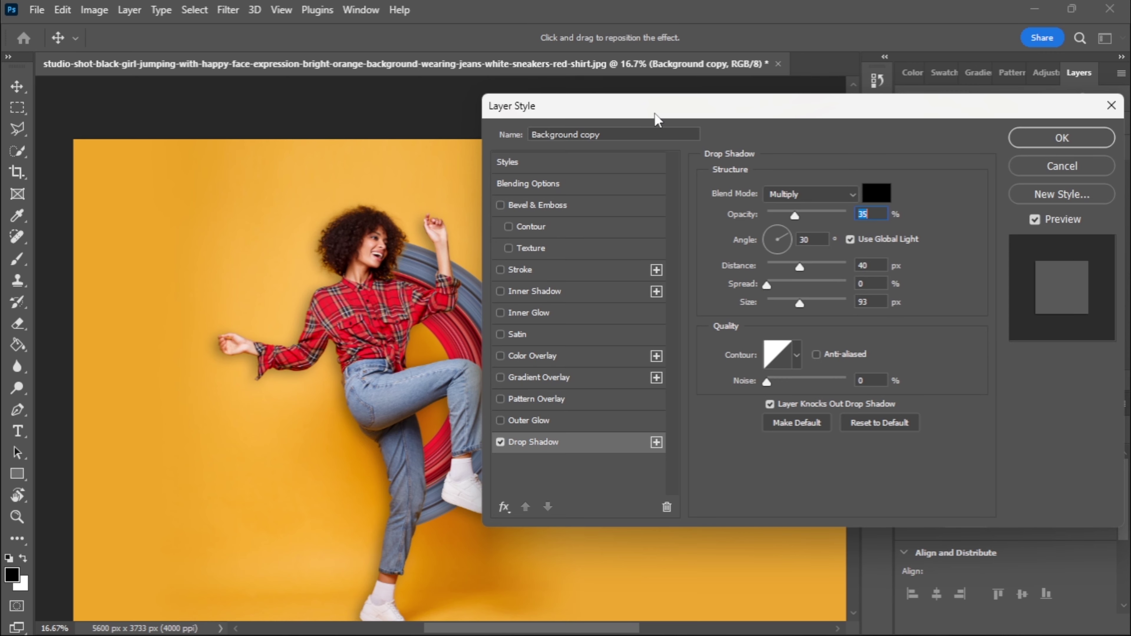
drag(657, 119, 772, 141)
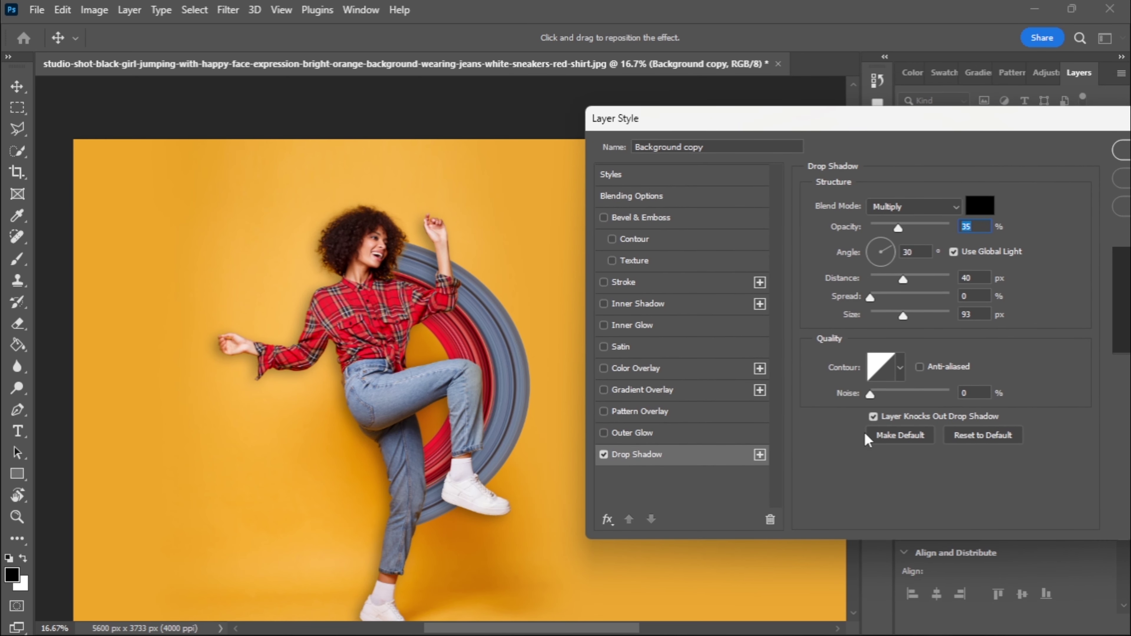
drag(909, 225, 923, 227)
drag(903, 279, 882, 325)
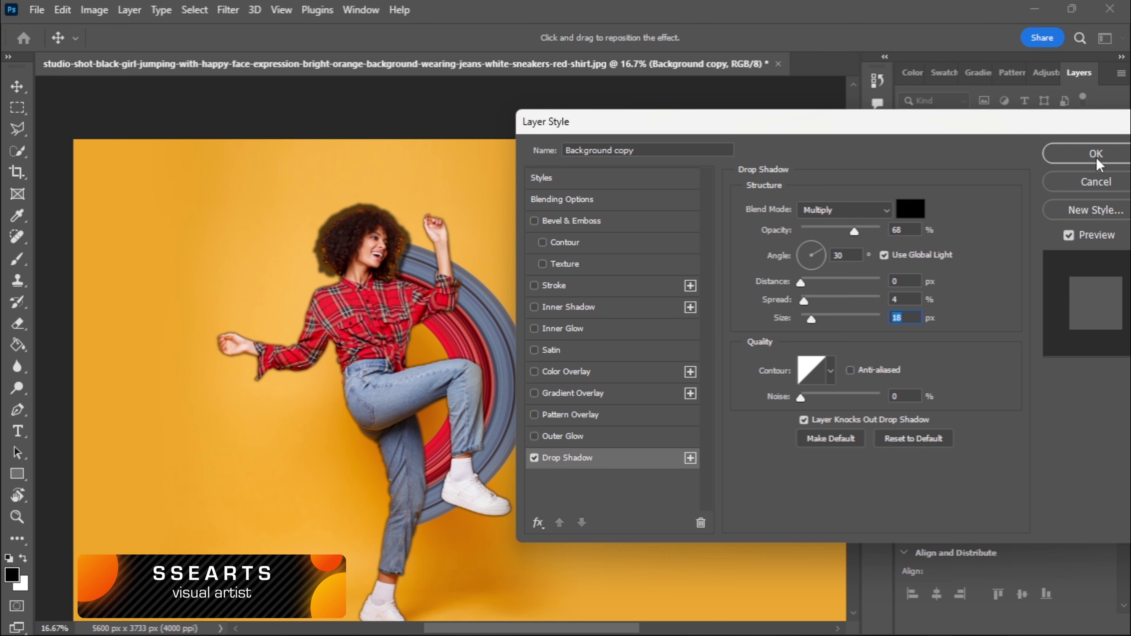
click(1096, 159)
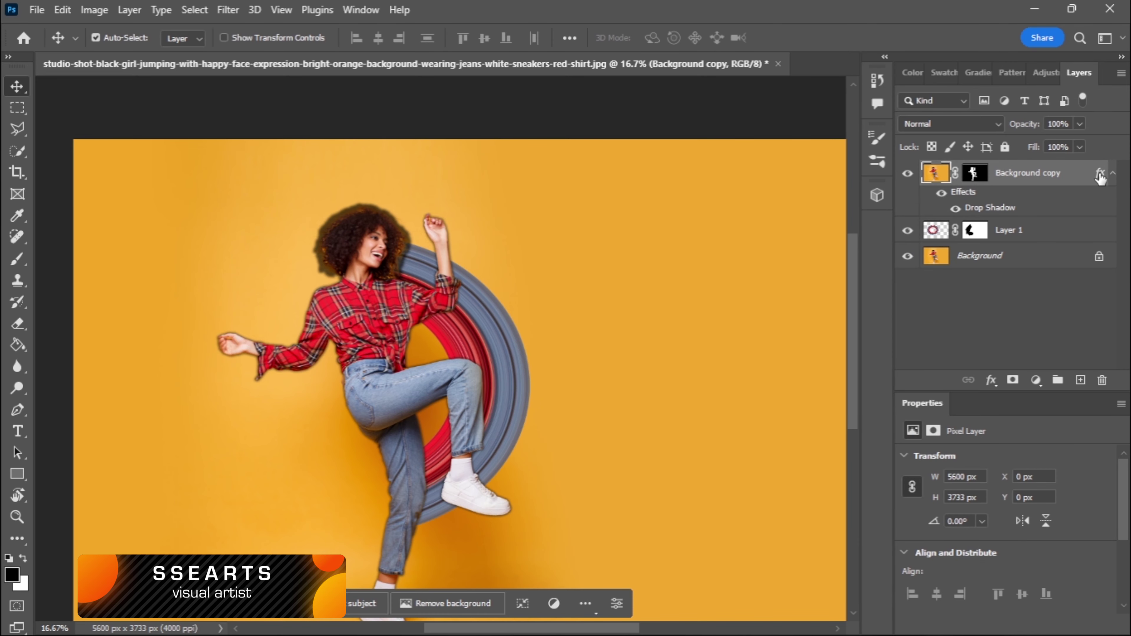
- Separate the drop shadow of Background copy into its own layer
right_click(961, 192)
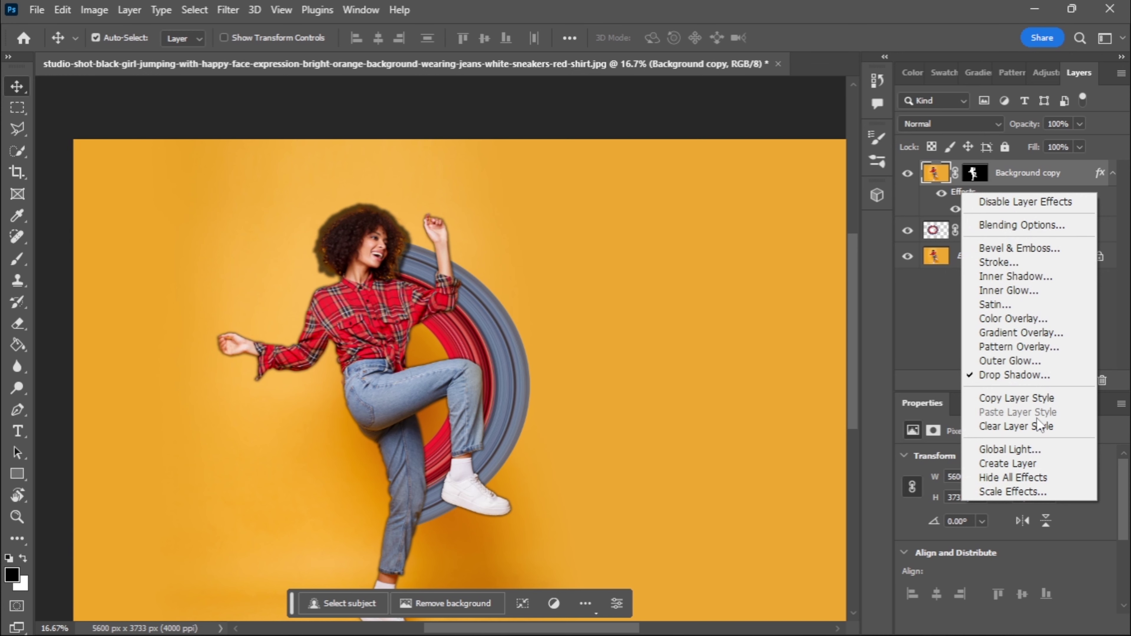
click(1024, 463)
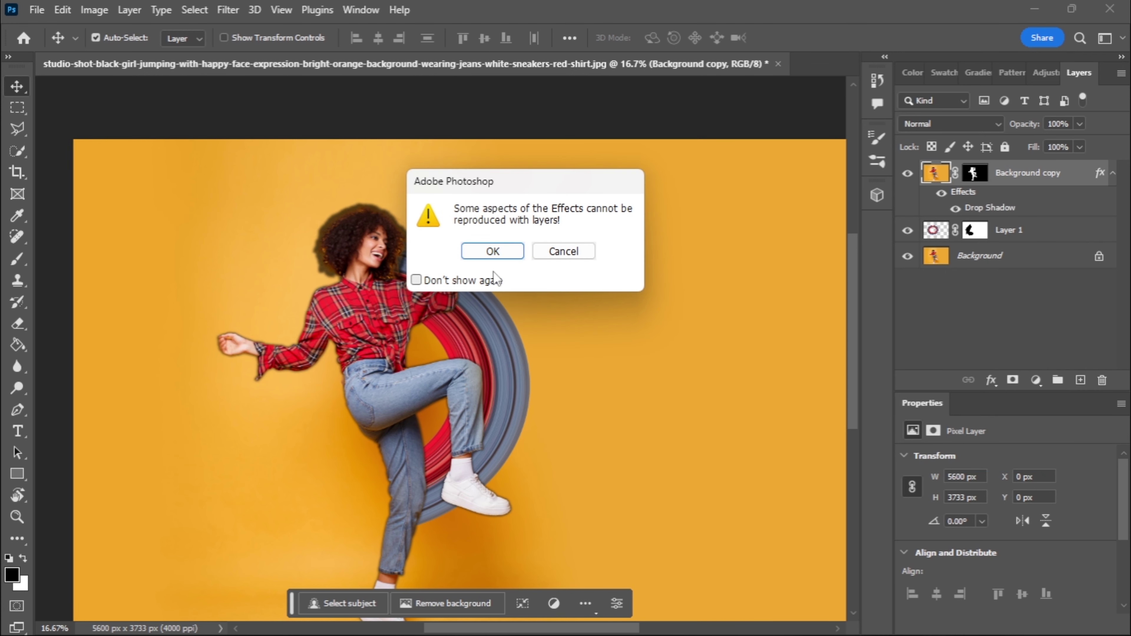
click(506, 248)
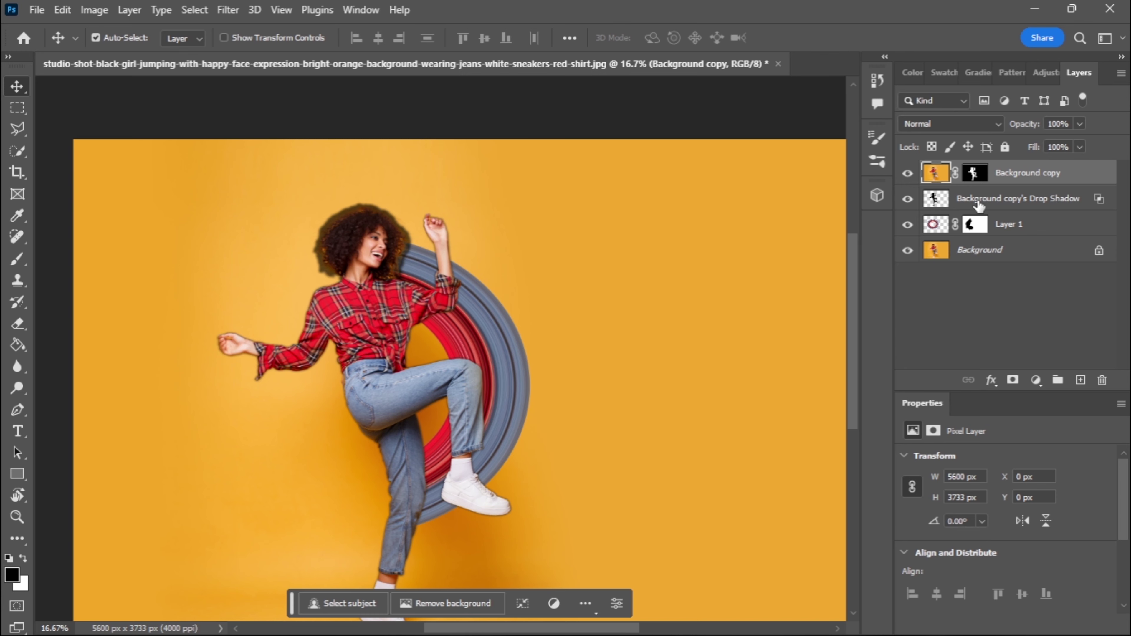
- Add a mask to the drop shadow layer and paint away the shadow around the woman that falls on the orange background
click(978, 203)
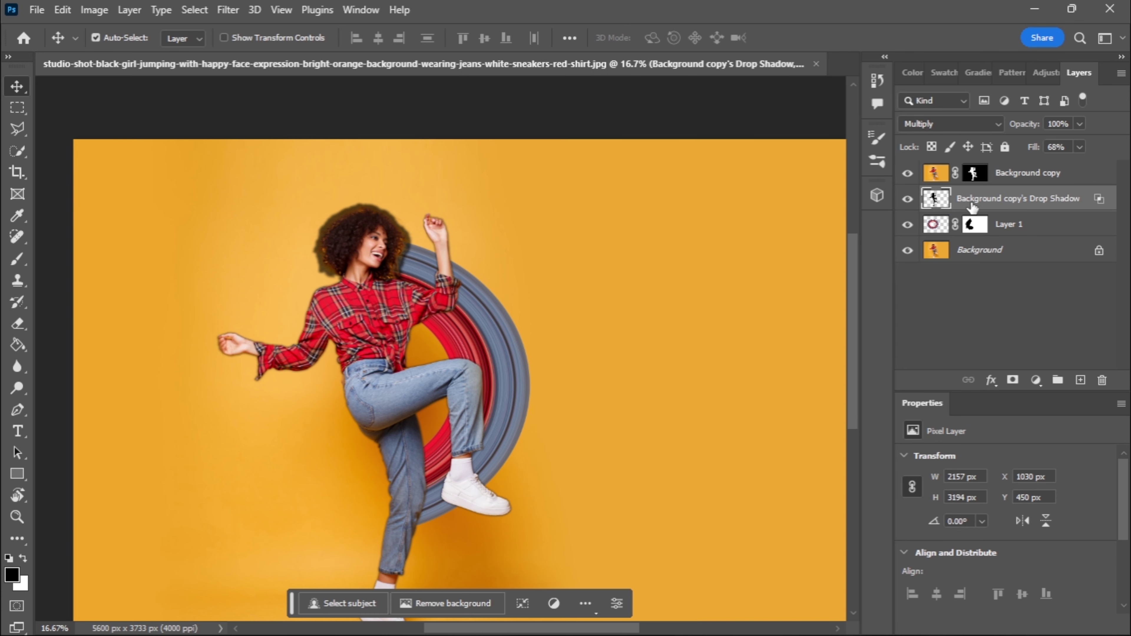
click(1013, 381)
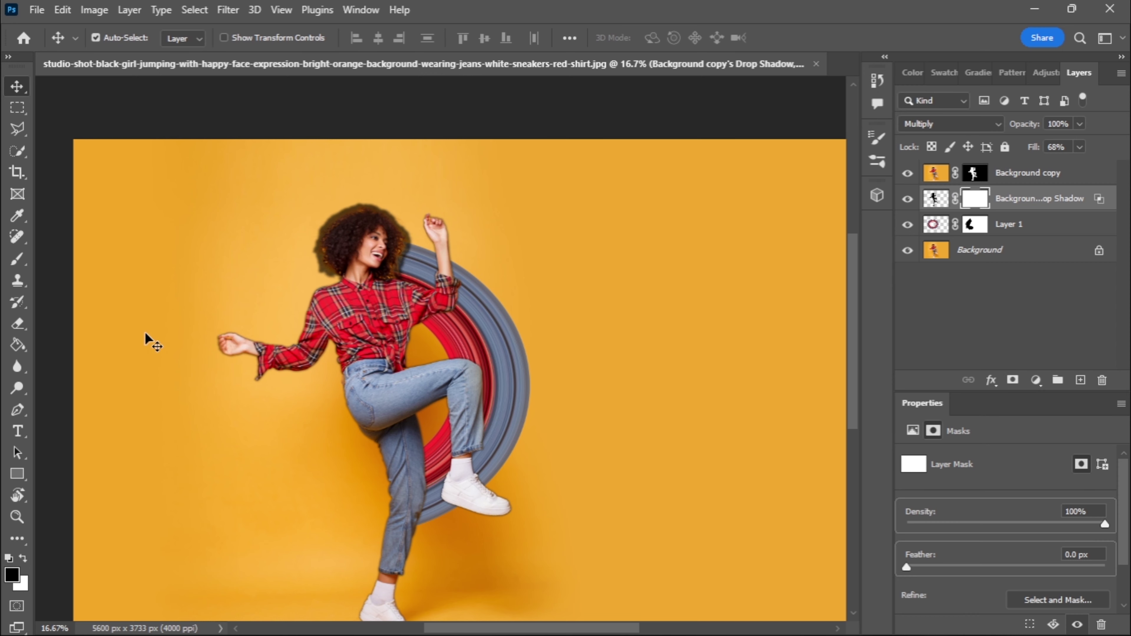
click(17, 259)
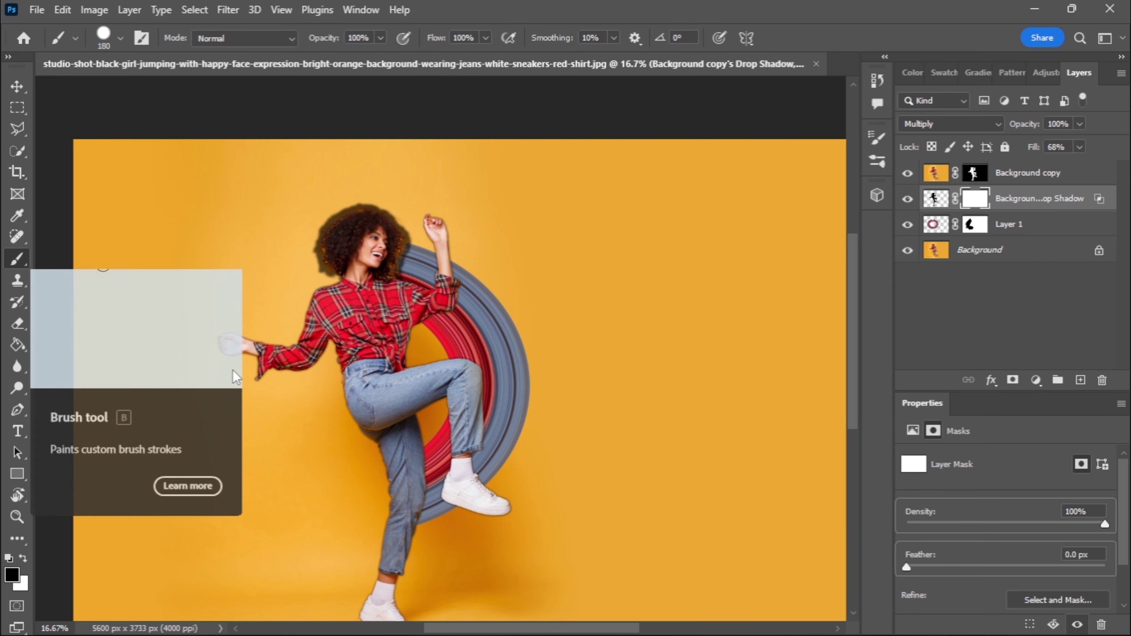
mouse_move(342, 350)
mouse_down()
mouse_move(323, 192)
mouse_move(315, 320)
mouse_move(329, 209)
mouse_move(318, 262)
mouse_move(362, 197)
mouse_move(328, 241)
mouse_move(354, 207)
mouse_move(334, 244)
mouse_move(360, 207)
mouse_move(406, 225)
mouse_up()
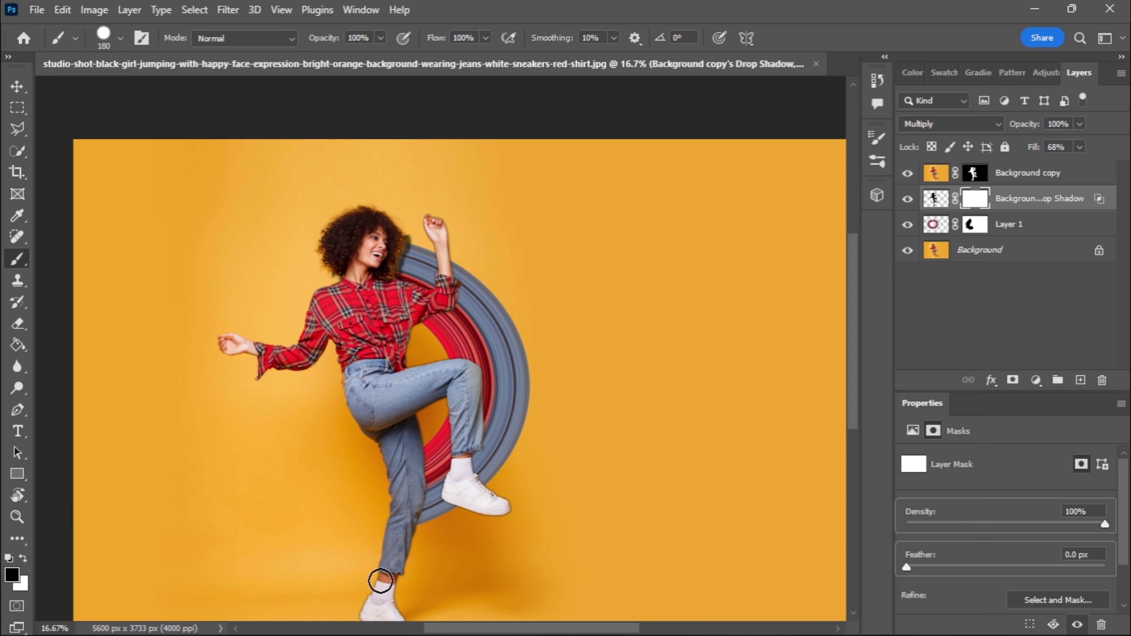
drag(419, 546, 419, 553)
- Lower the brush flow to 3%, reduce its hardness and softly fade the shadow between the hair and the ring
click(487, 39)
drag(491, 61, 412, 61)
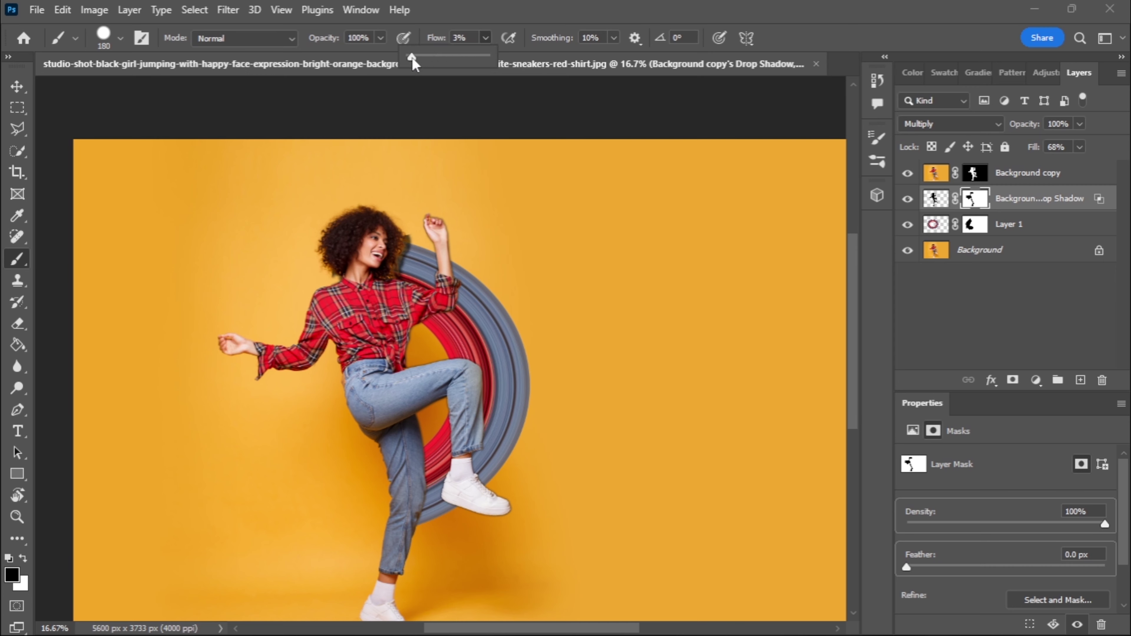
right_click(571, 335)
drag(760, 414, 656, 415)
click(440, 331)
mouse_move(404, 232)
mouse_down()
mouse_move(407, 241)
mouse_move(400, 223)
mouse_move(413, 268)
mouse_up()
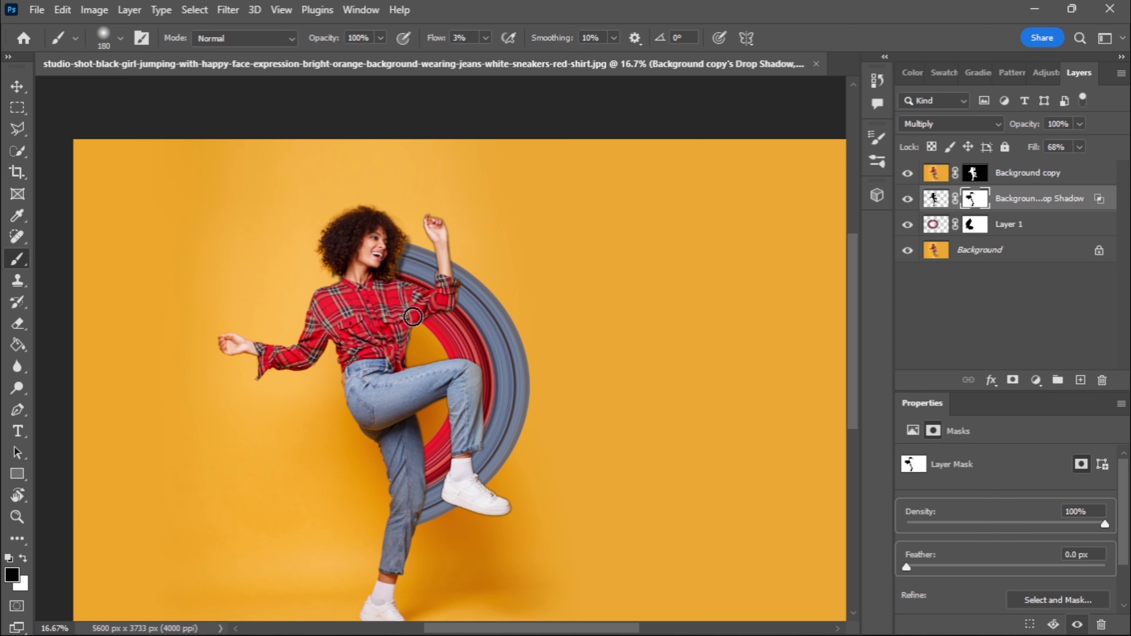
- Refine the drop shadow mask with the soft brush at 100% flow, and at 27% flow where the ring meets the hair
key(shift+0)
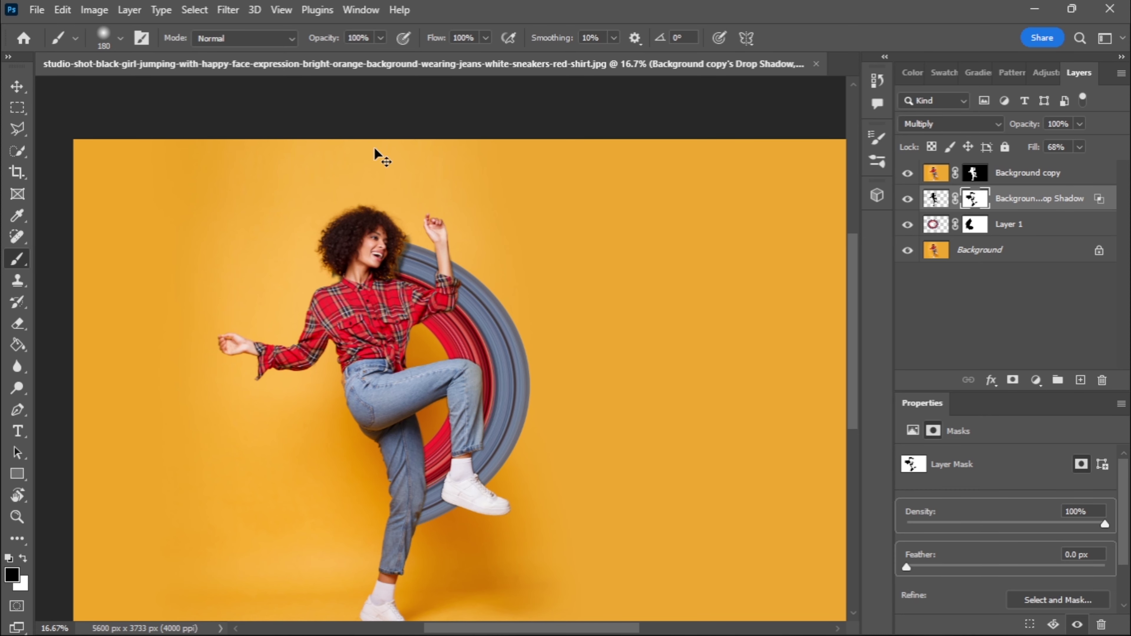
key(ctrl+minus)
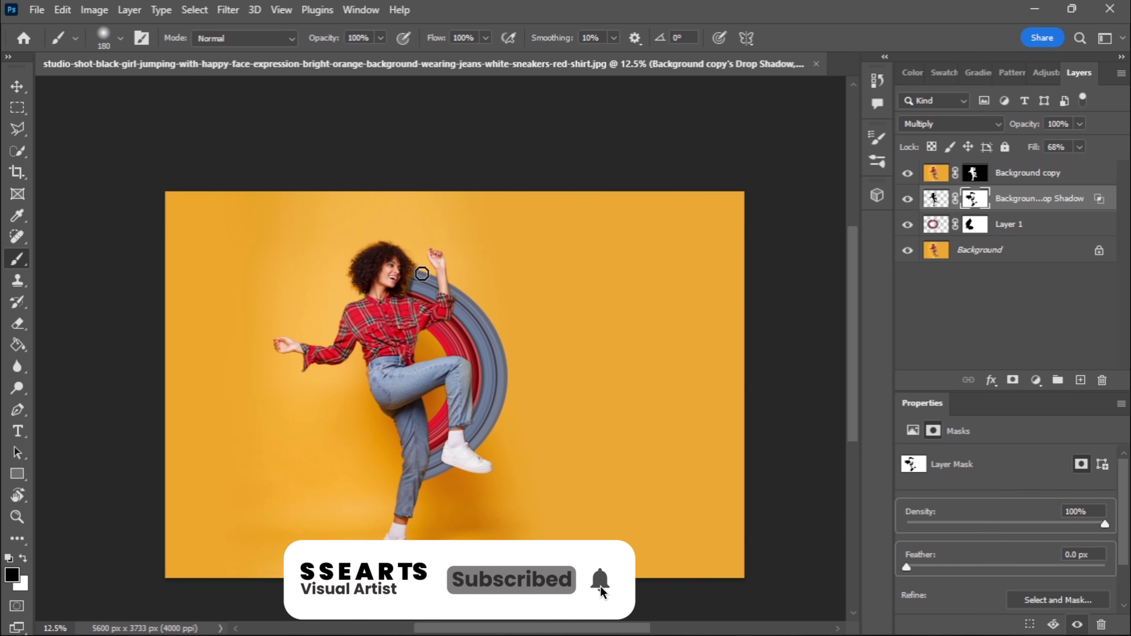
key(ctrl+plus)
key(ctrl+plus)
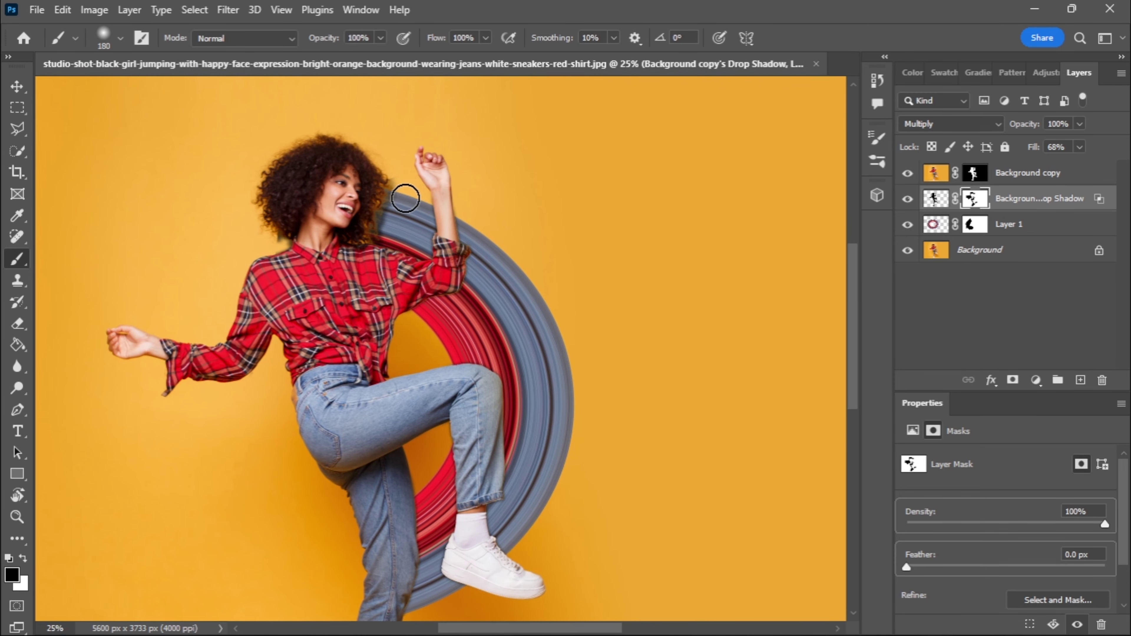
click(485, 38)
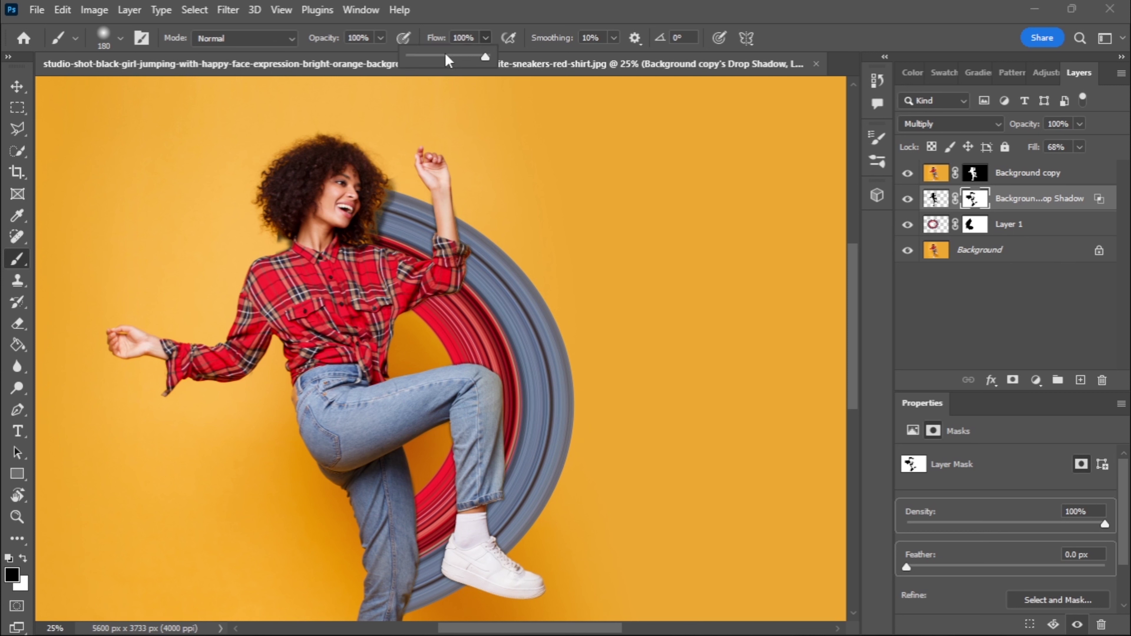
click(401, 209)
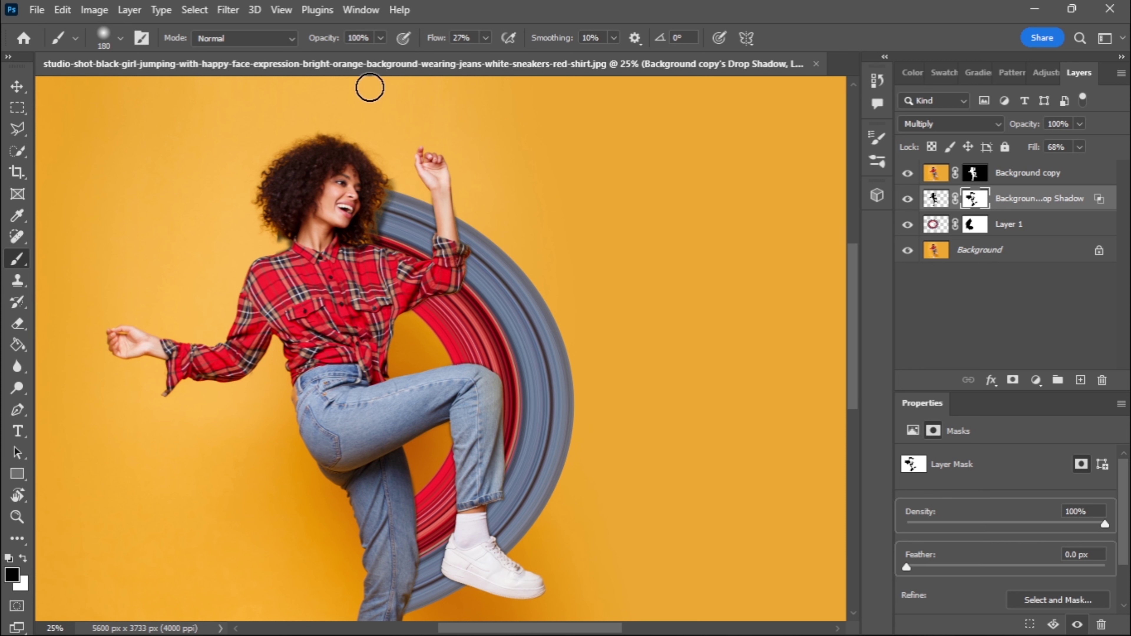
click(17, 87)
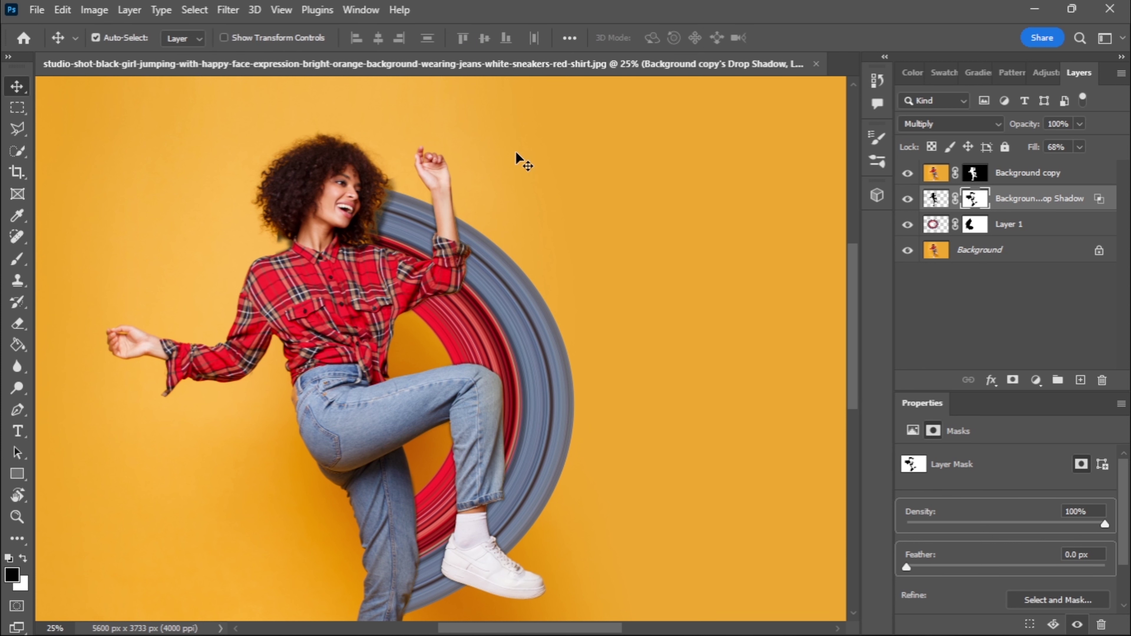
key(ctrl+minus)
key(ctrl+minus)
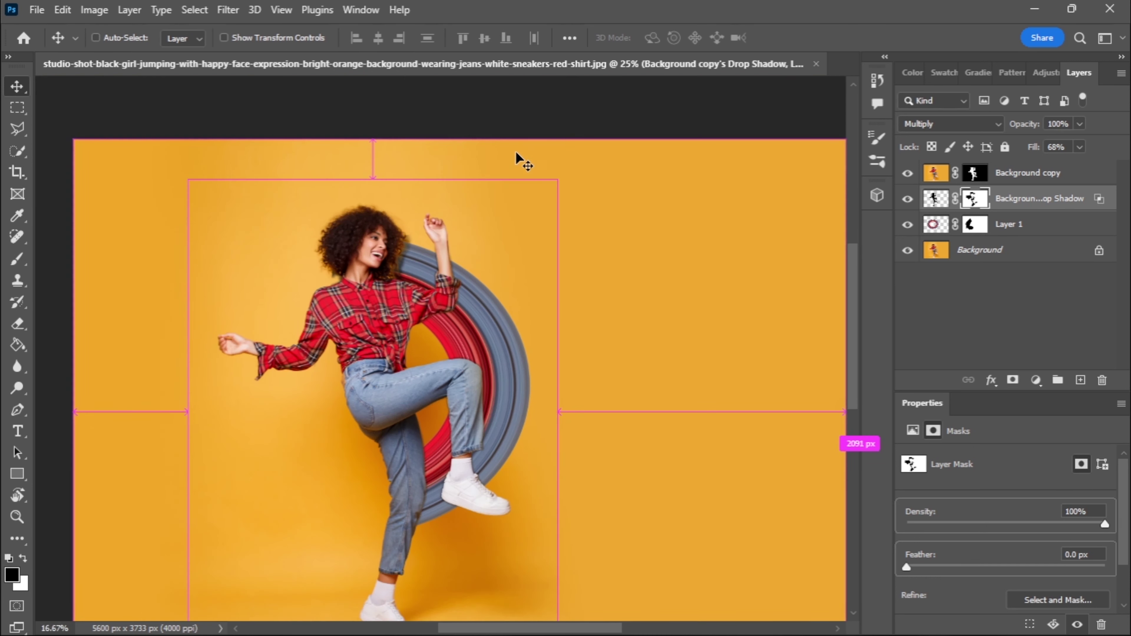